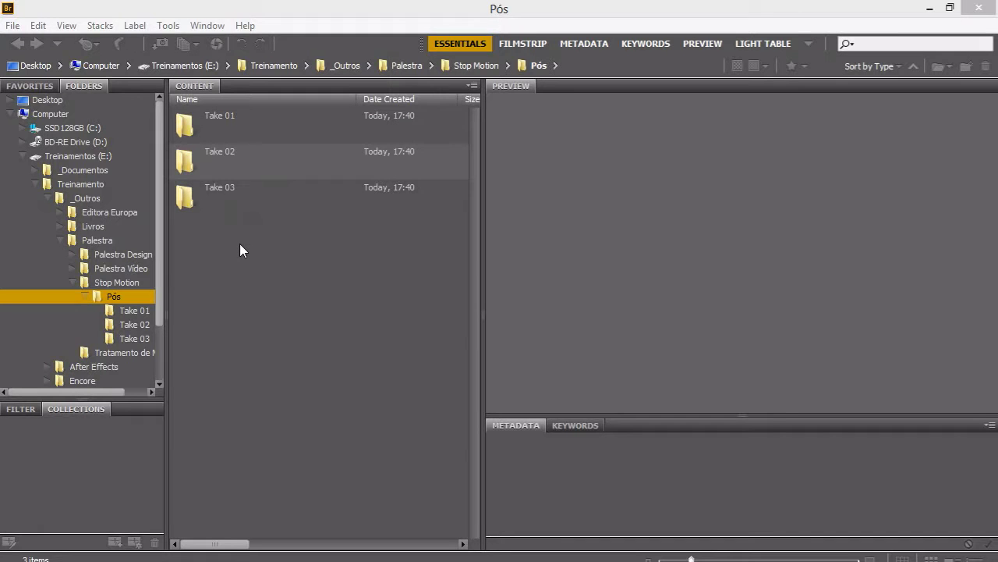
# - Open the Take 01 folder and widen the content list showing its TRIBU_002_02 .cr2 files
pyautogui.click(185, 125)
pyautogui.doubleClick(185, 125)
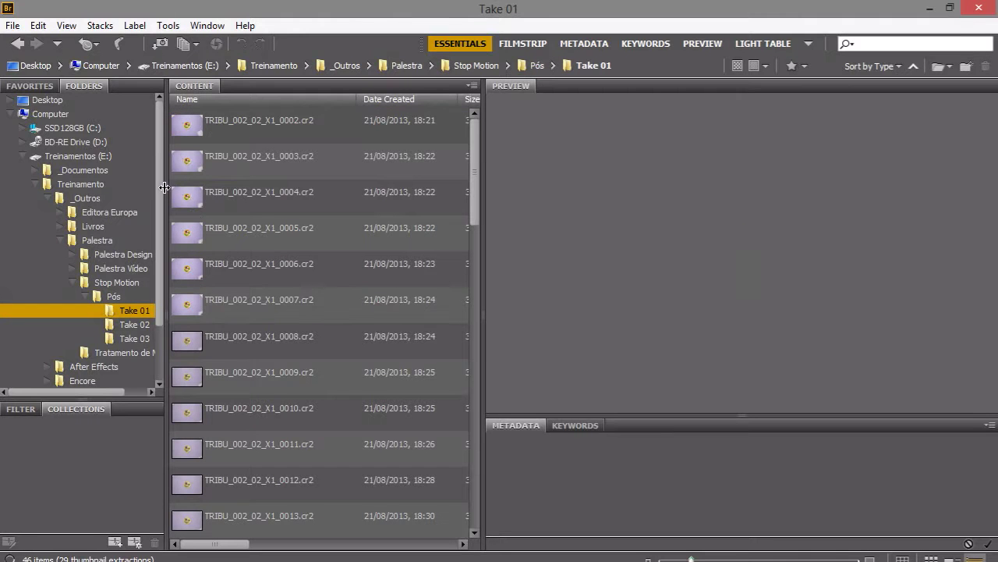
pyautogui.moveTo(166, 188); pyautogui.dragTo(147, 178)
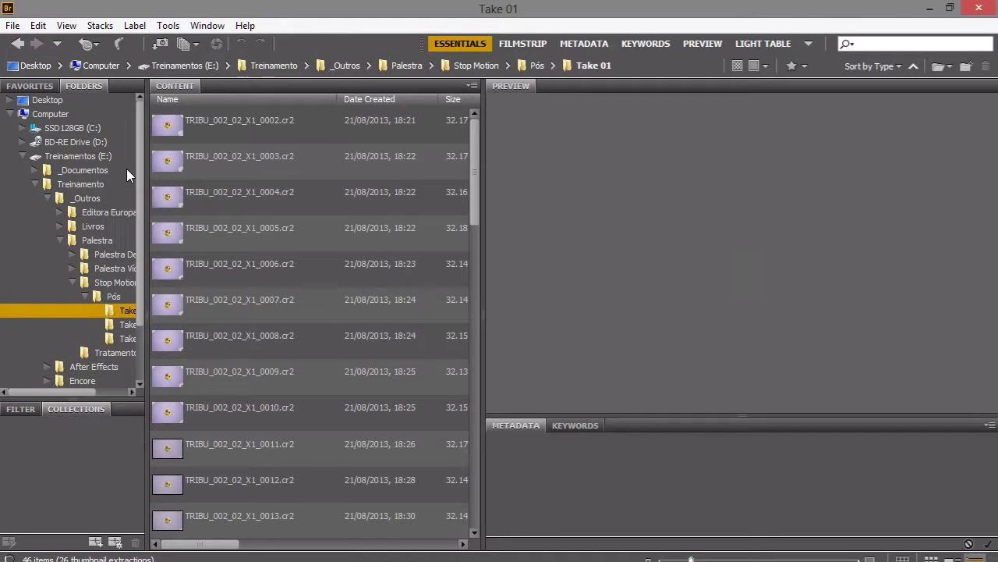
# - Sort the Take 01 files by type and select all 23 .cr2 raw frames through 0024
pyautogui.click(239, 124)
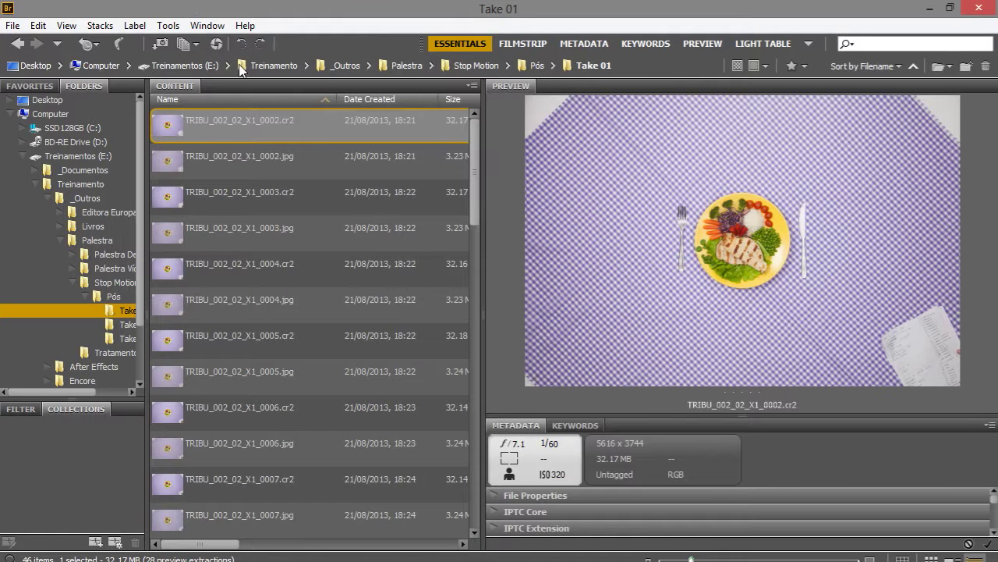
pyautogui.moveTo(482, 134); pyautogui.dragTo(535, 126)
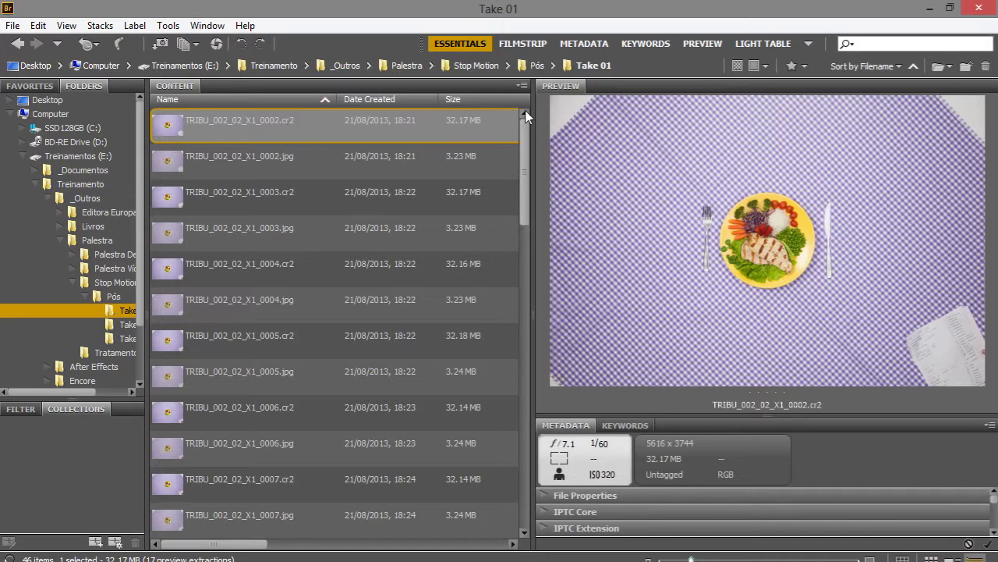
pyautogui.moveTo(534, 134); pyautogui.dragTo(713, 117)
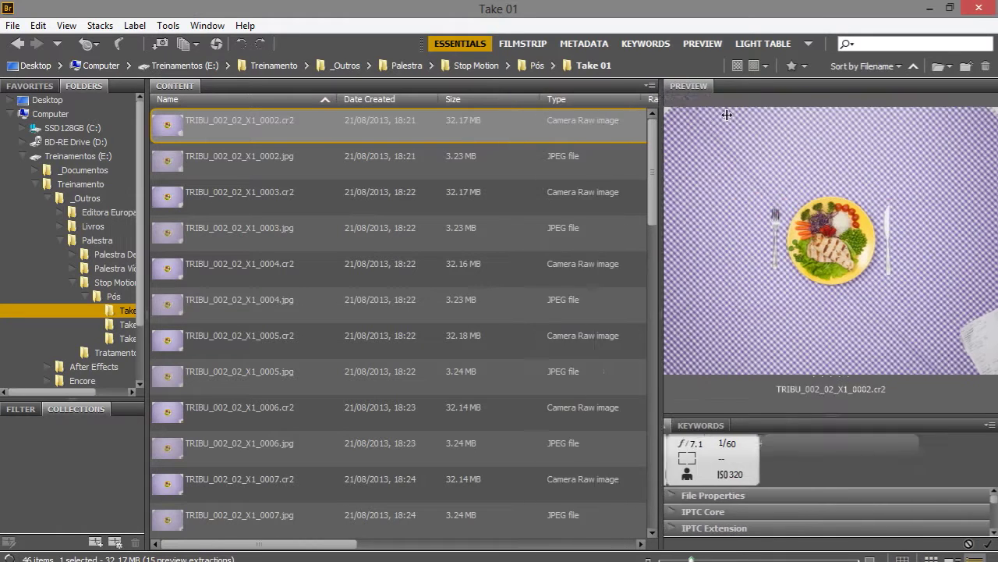
pyautogui.click(572, 97)
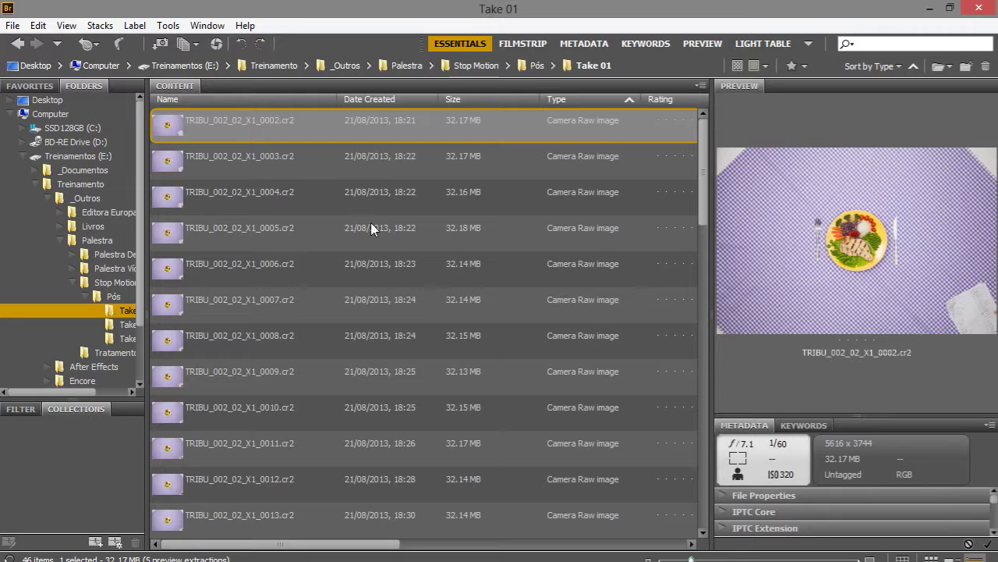
pyautogui.moveTo(705, 196); pyautogui.dragTo(706, 334)
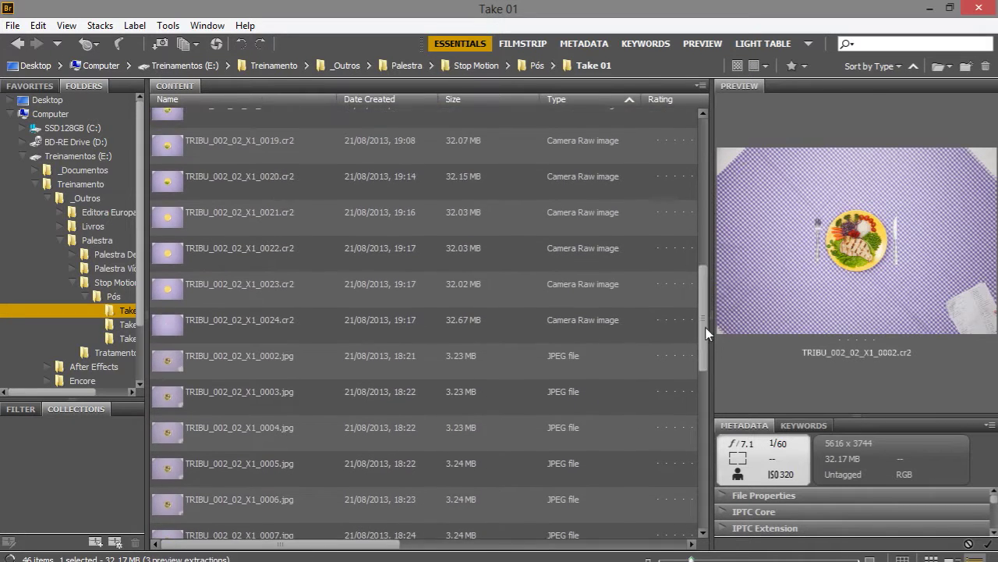
pyautogui.keyDown('shift'); pyautogui.click(235, 334); pyautogui.keyUp('shift')
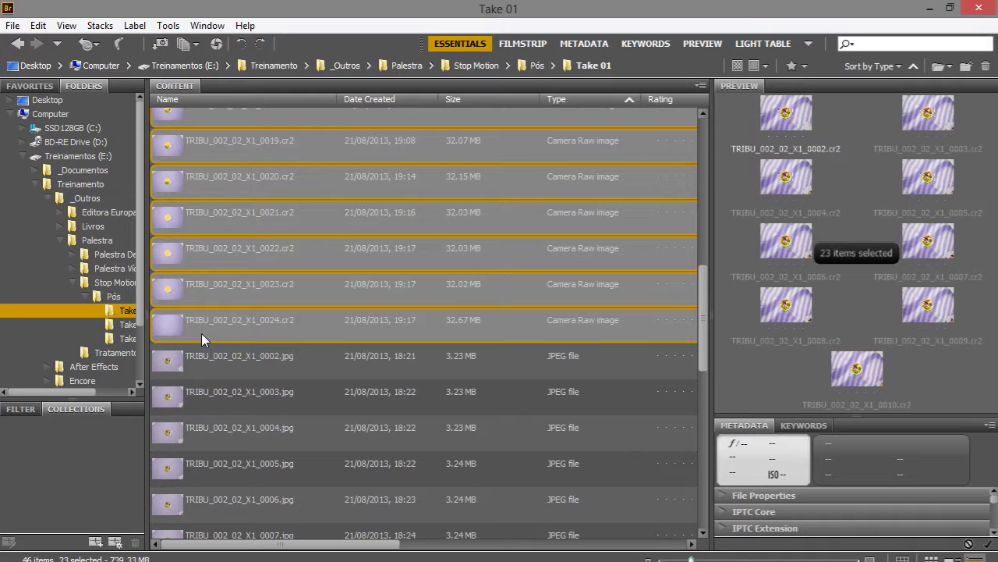
pyautogui.click(66, 25)
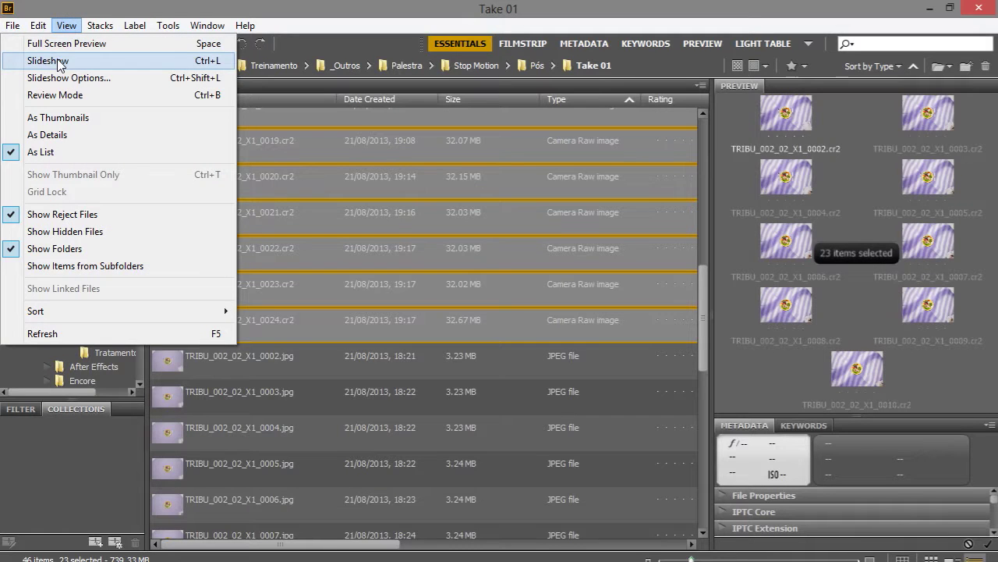
pyautogui.click(67, 95)
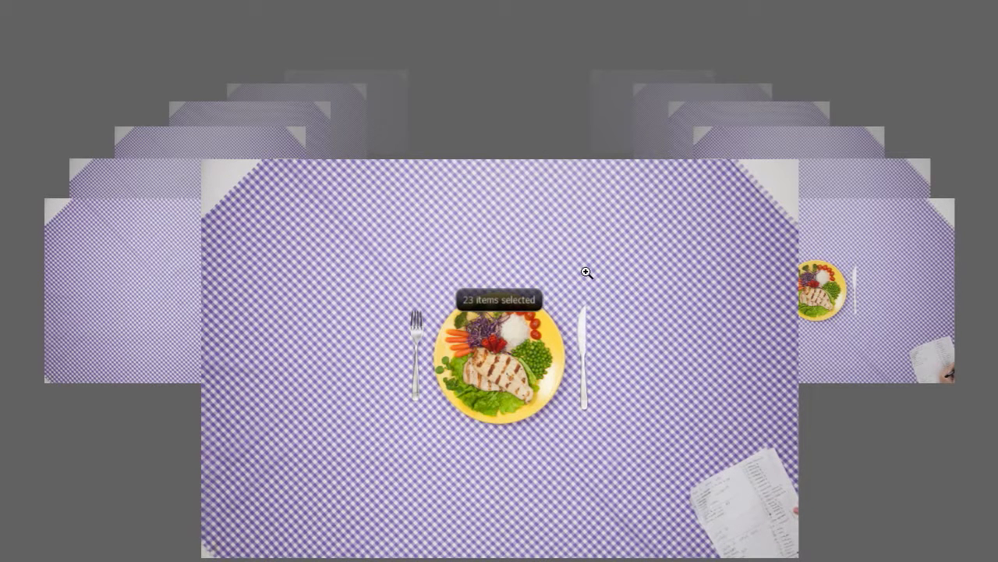
pyautogui.press('Left')
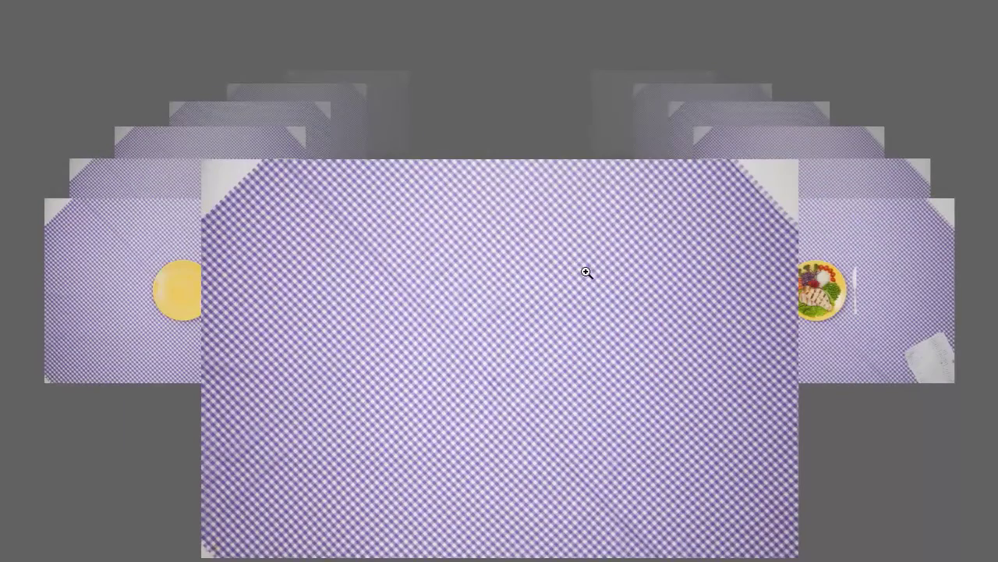
pyautogui.press('Left')
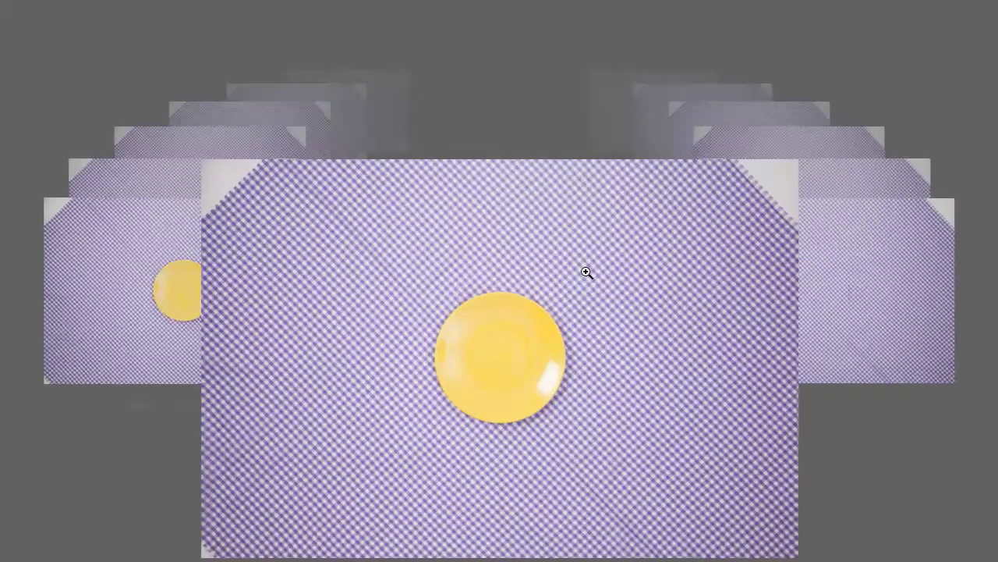
pyautogui.press('Left')
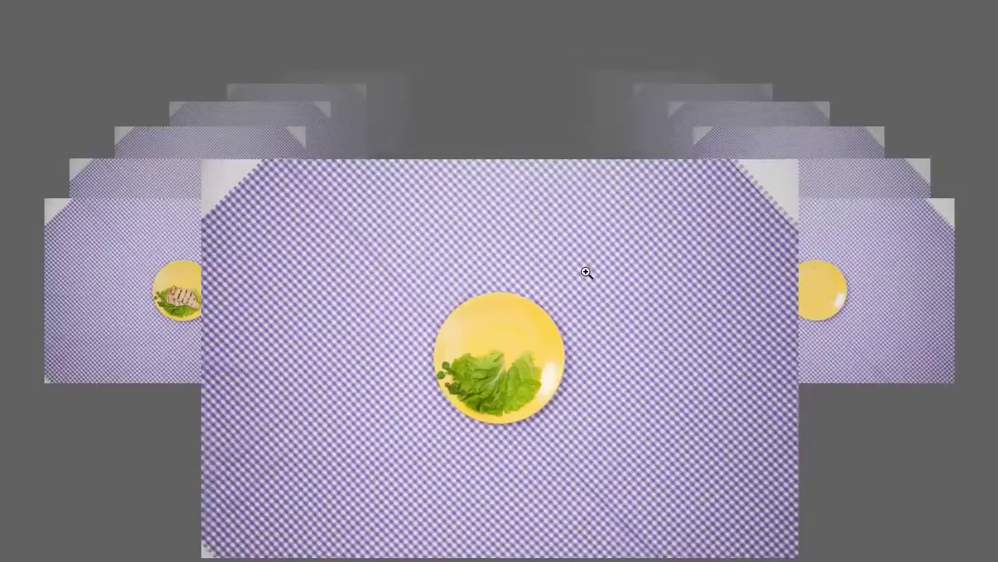
pyautogui.press('Left')
pyautogui.press('Left')
pyautogui.press('Left')
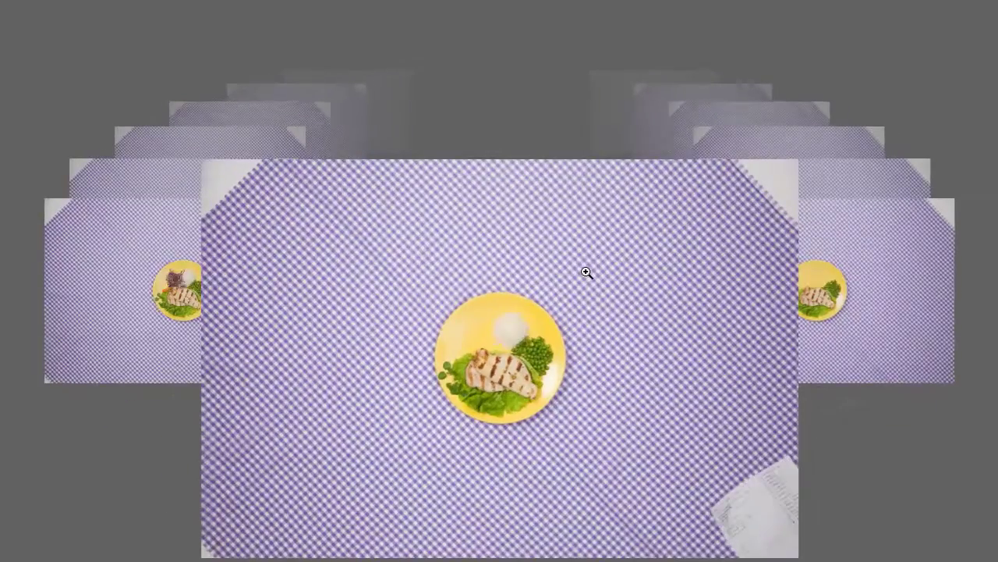
pyautogui.press('Left')
pyautogui.press('Left')
pyautogui.press('Left')
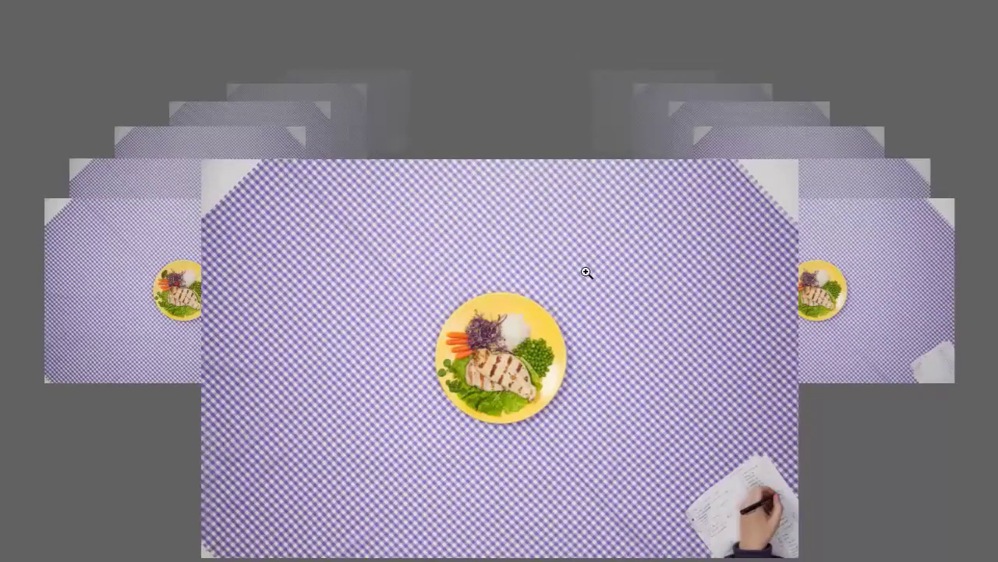
pyautogui.press('Left')
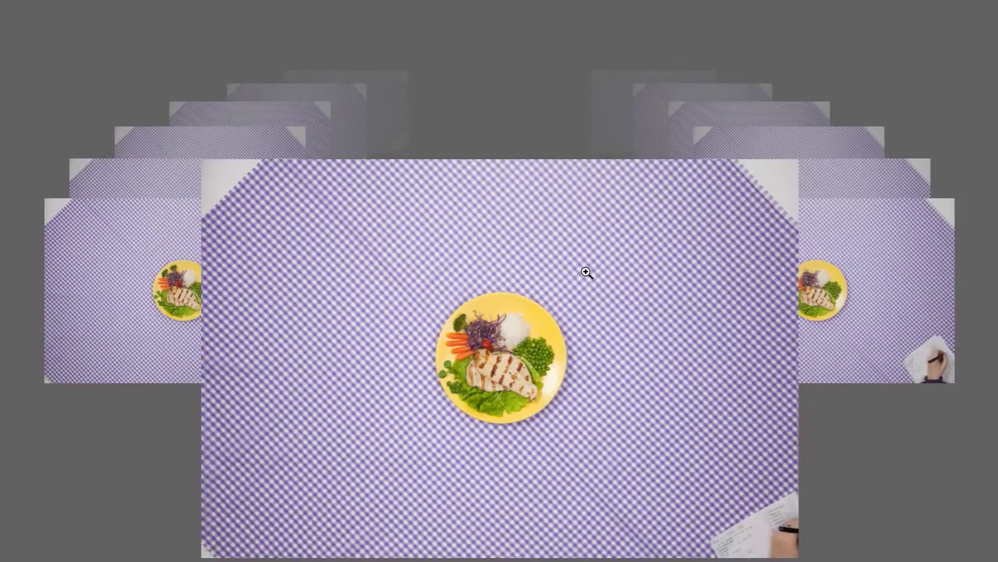
pyautogui.press('Left')
pyautogui.press('Left')
pyautogui.press('Left')
pyautogui.press('Left')
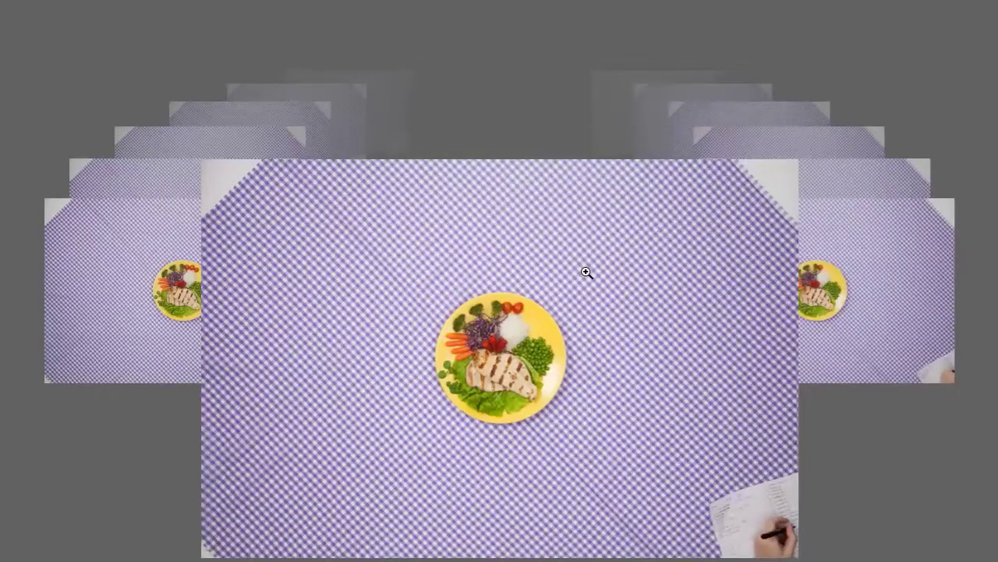
pyautogui.press('Left')
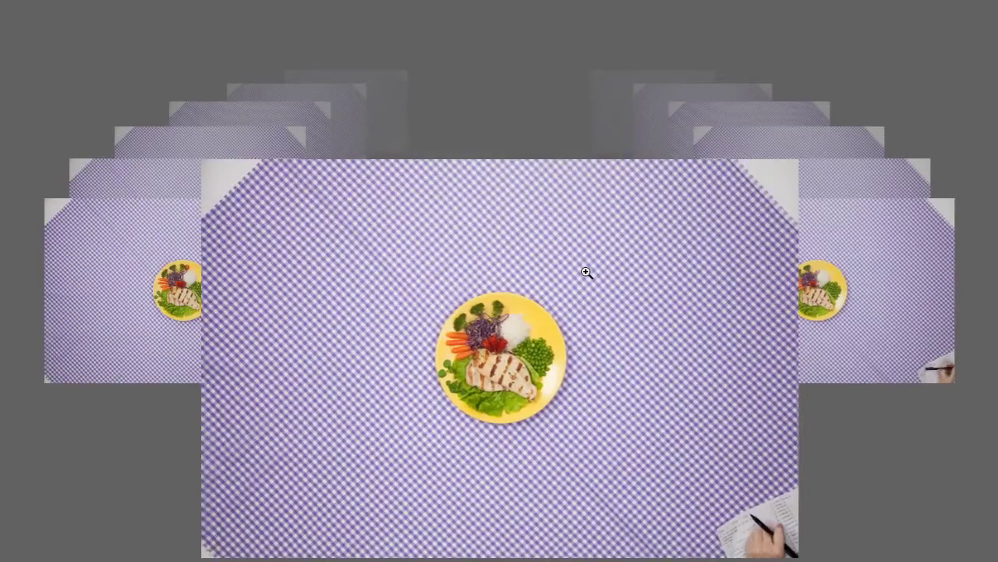
pyautogui.press('Left')
pyautogui.press('Left')
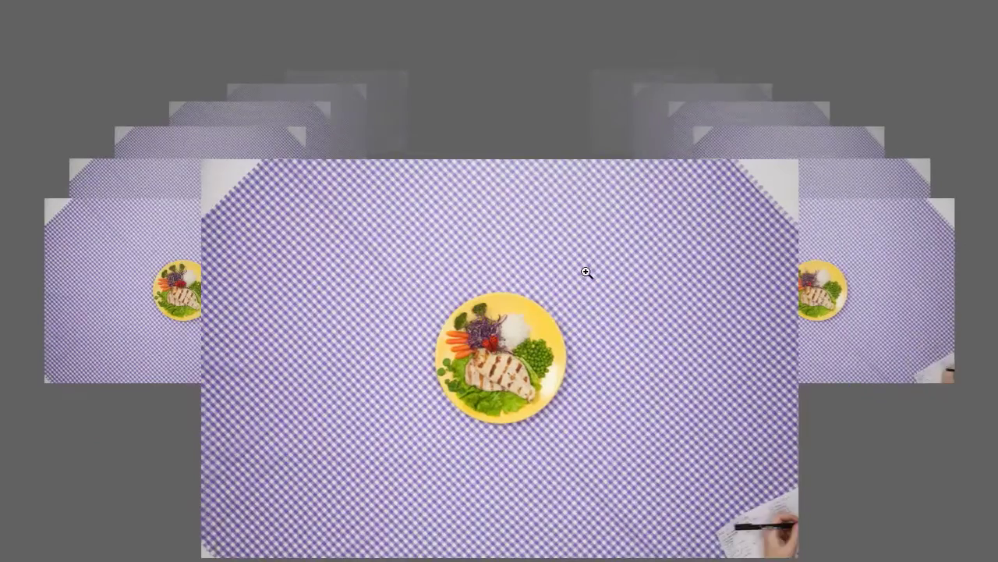
pyautogui.press('Left')
pyautogui.press('Left')
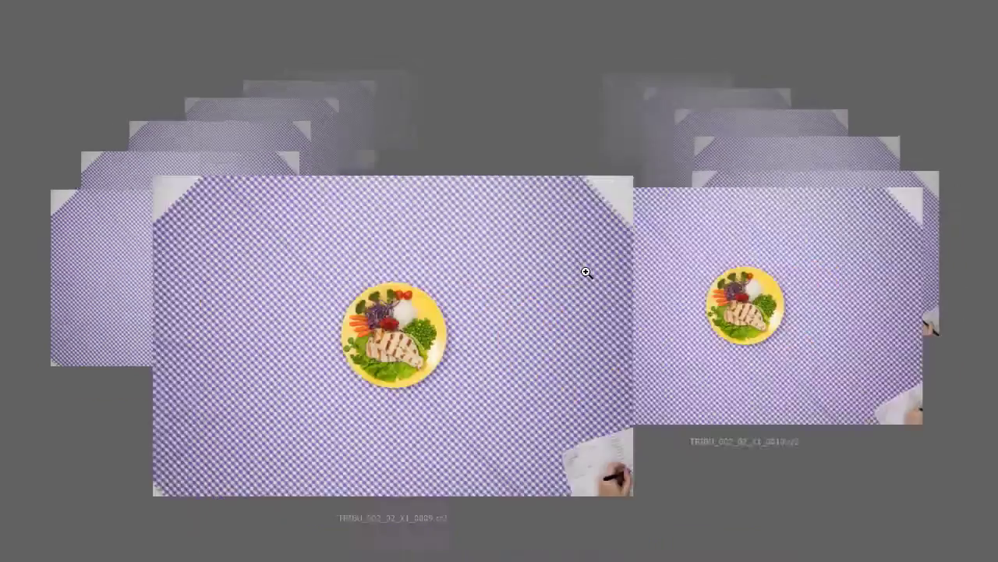
pyautogui.press('Left')
pyautogui.press('Left')
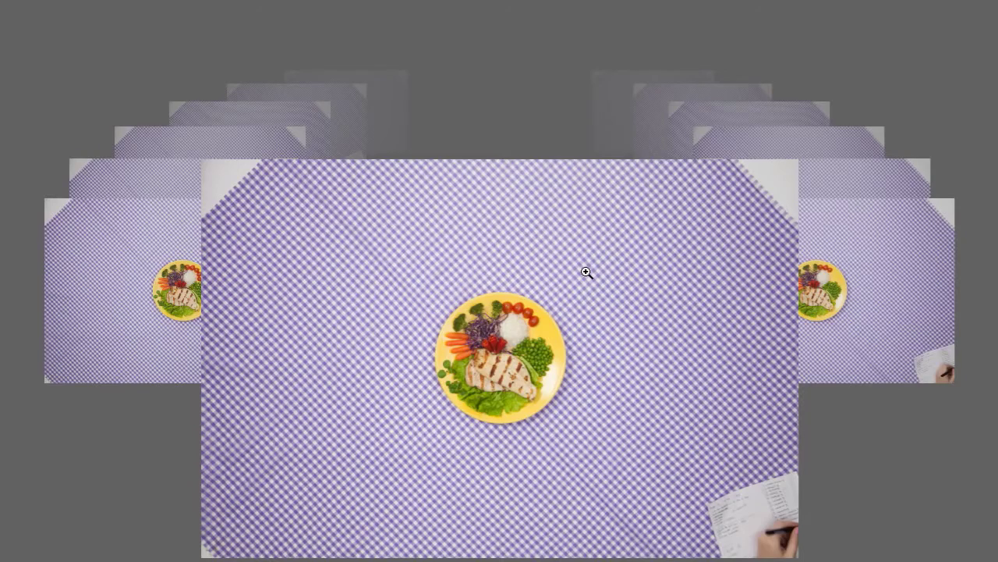
pyautogui.press('Left')
pyautogui.press('Left')
pyautogui.press('Left')
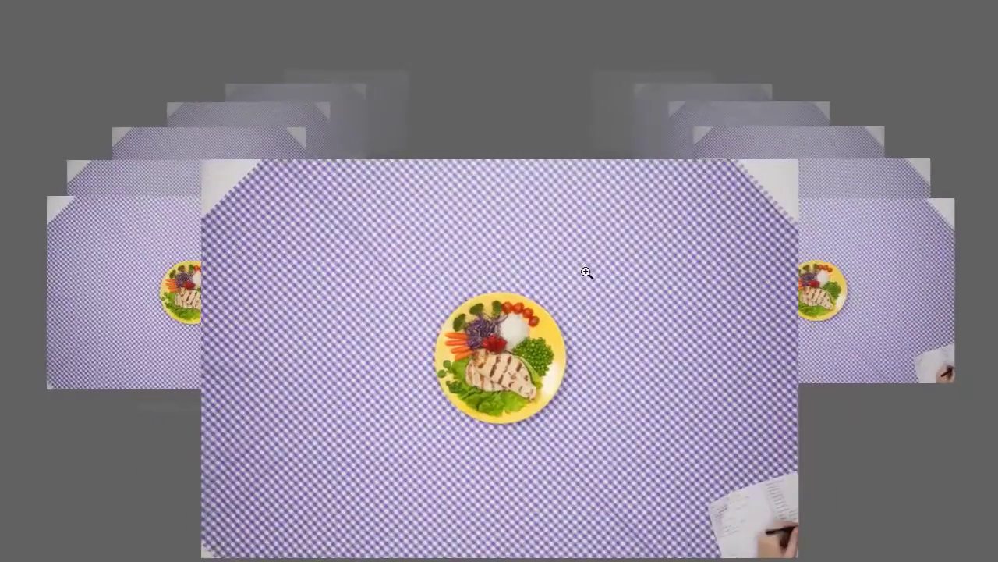
pyautogui.press('Left')
pyautogui.press('Left')
pyautogui.press('Left')
pyautogui.press('Left')
pyautogui.press('Left')
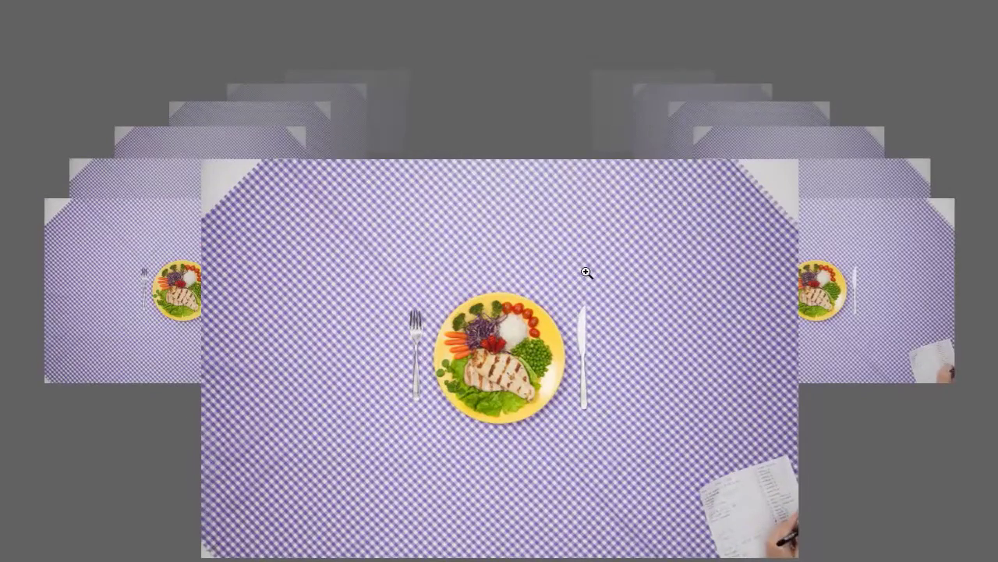
pyautogui.press('Escape')
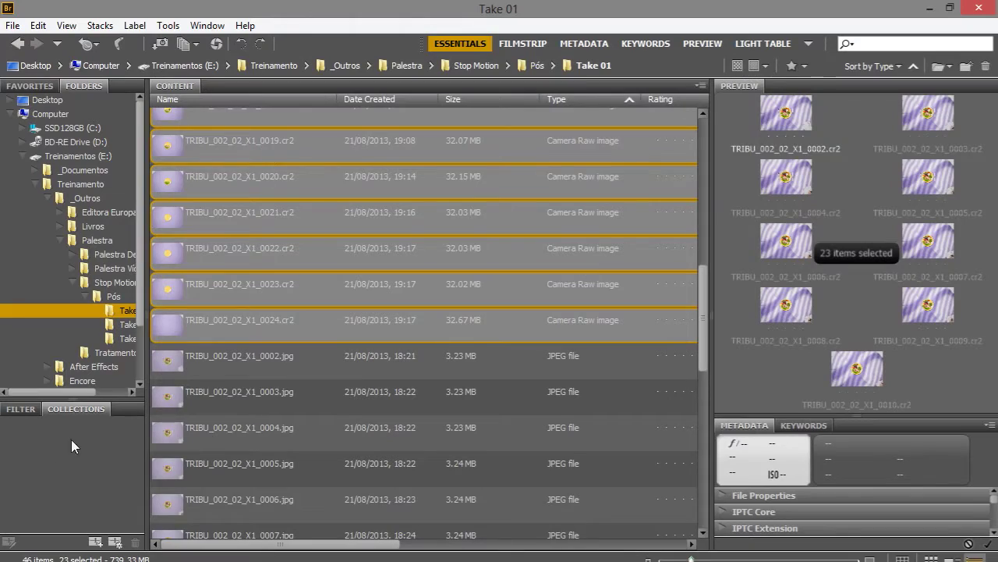
# - Create a collection named 'Take 01' from the selected files and select all 23 files in it
pyautogui.click(94, 541)
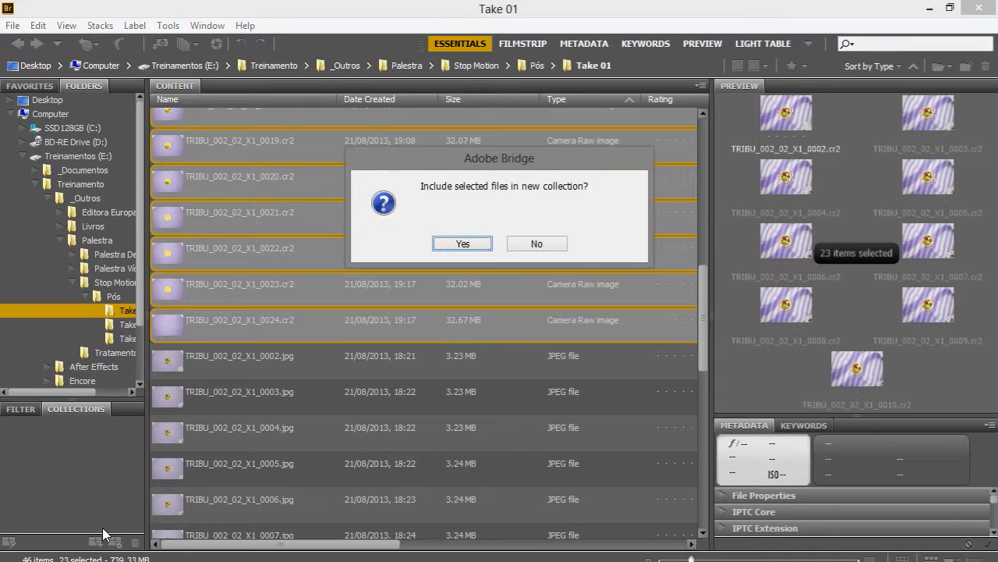
pyautogui.press('Return')
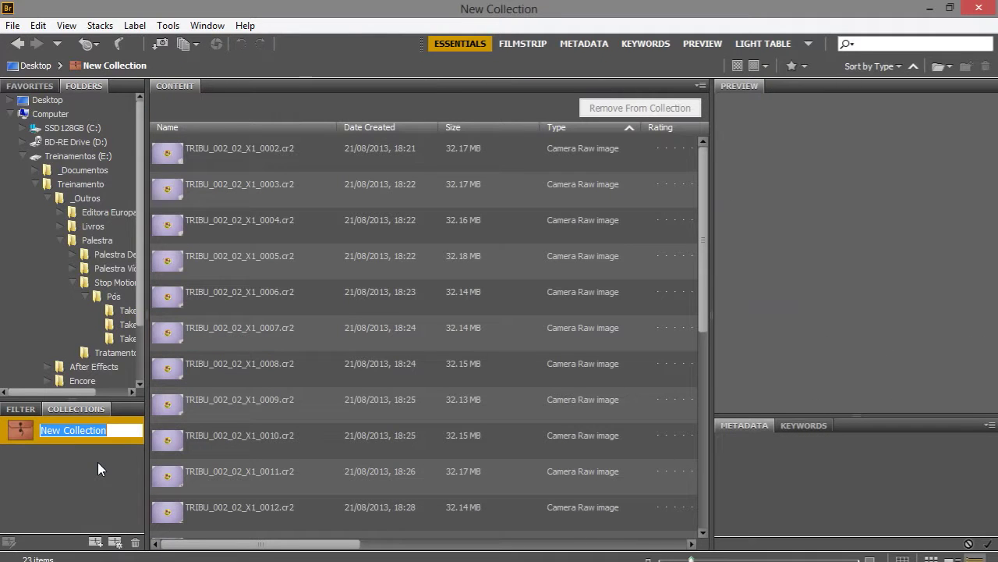
pyautogui.write('Take 01')
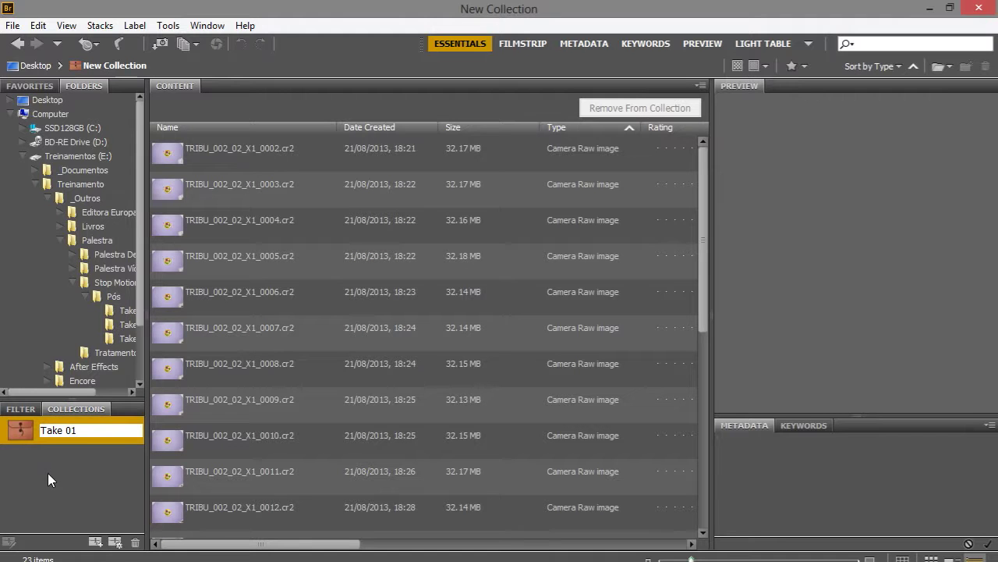
pyautogui.press('Return')
pyautogui.click(180, 144)
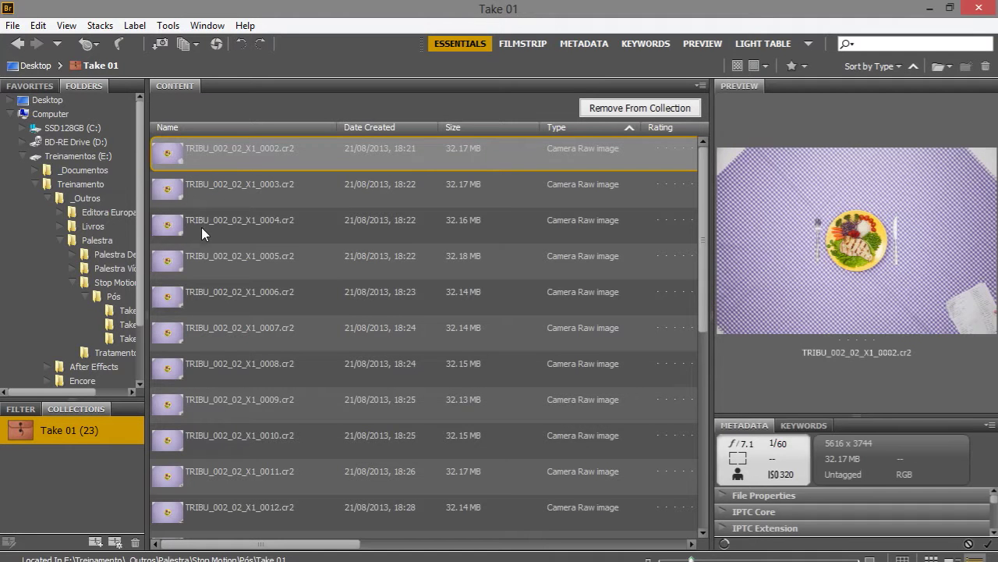
pyautogui.hotkey('ctrl', 'a')
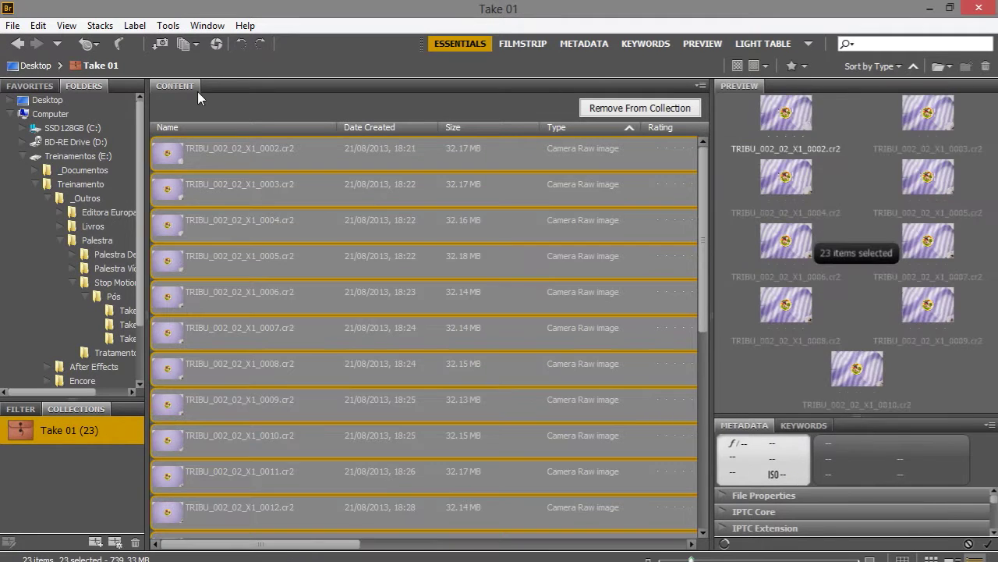
# - Open the 23 selected frames in Camera Raw with all frames selected for editing
pyautogui.click(218, 46)
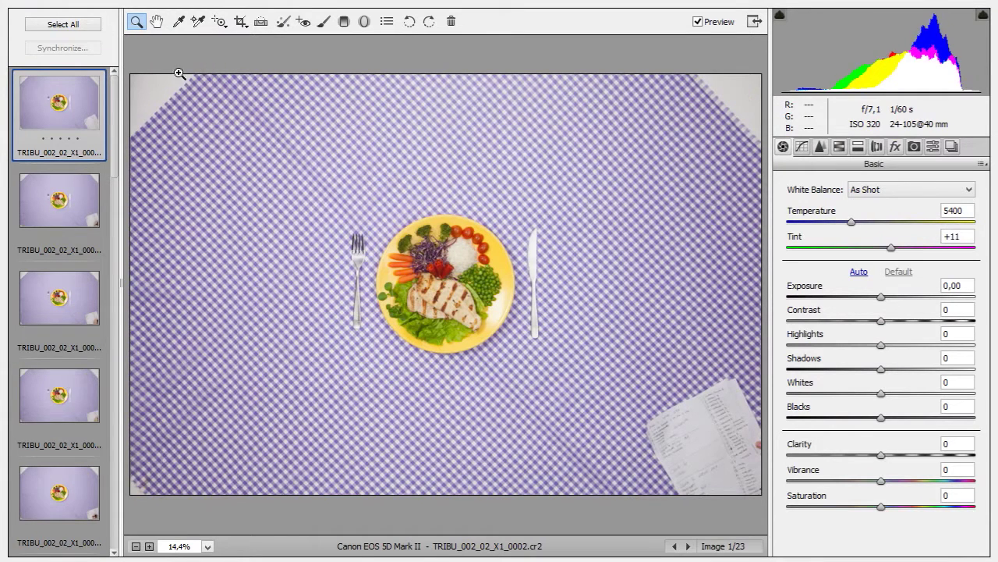
pyautogui.click(55, 26)
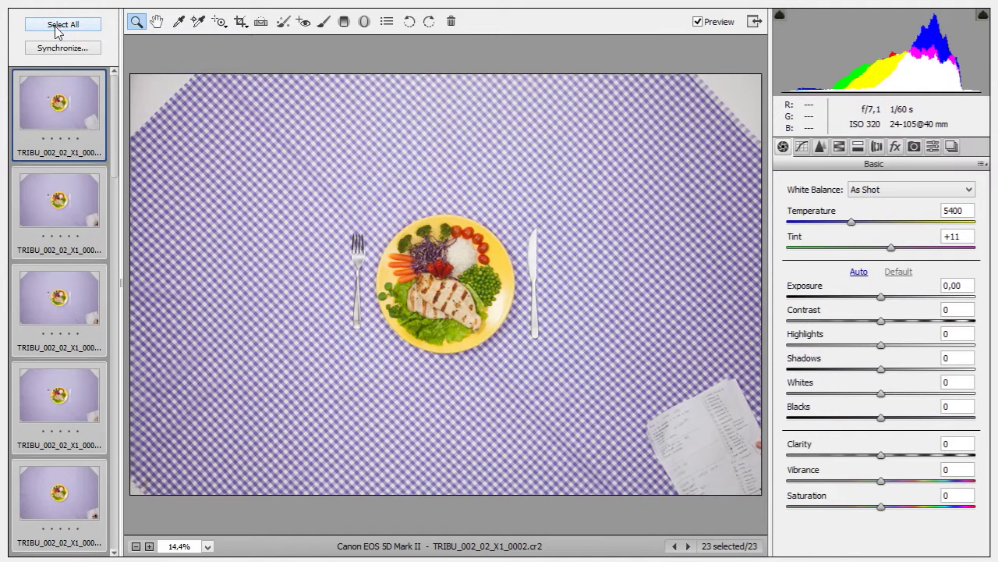
pyautogui.click(70, 50)
# - Set Exposure +0,15, Highlights +16, Shadows -24 and Blacks -26, comparing against the original
pyautogui.moveTo(881, 297); pyautogui.dragTo(886, 298)
pyautogui.moveTo(882, 369); pyautogui.dragTo(846, 372)
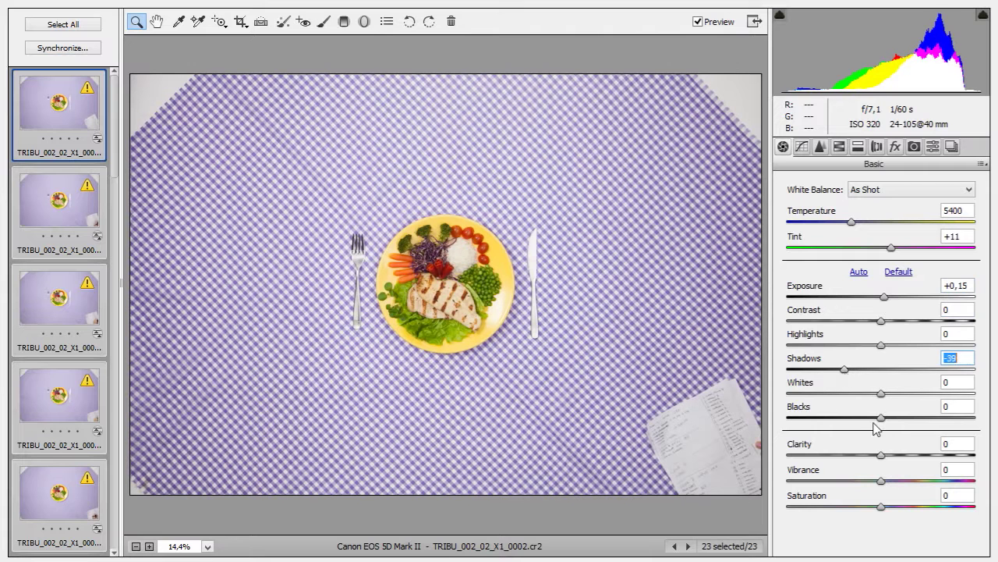
pyautogui.moveTo(881, 419); pyautogui.dragTo(856, 419)
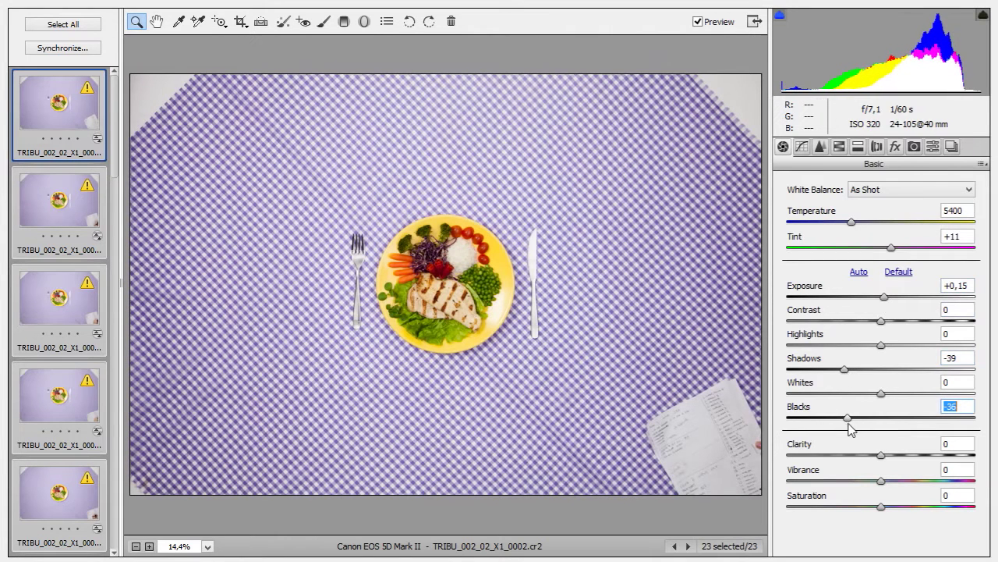
pyautogui.moveTo(845, 370); pyautogui.dragTo(865, 372)
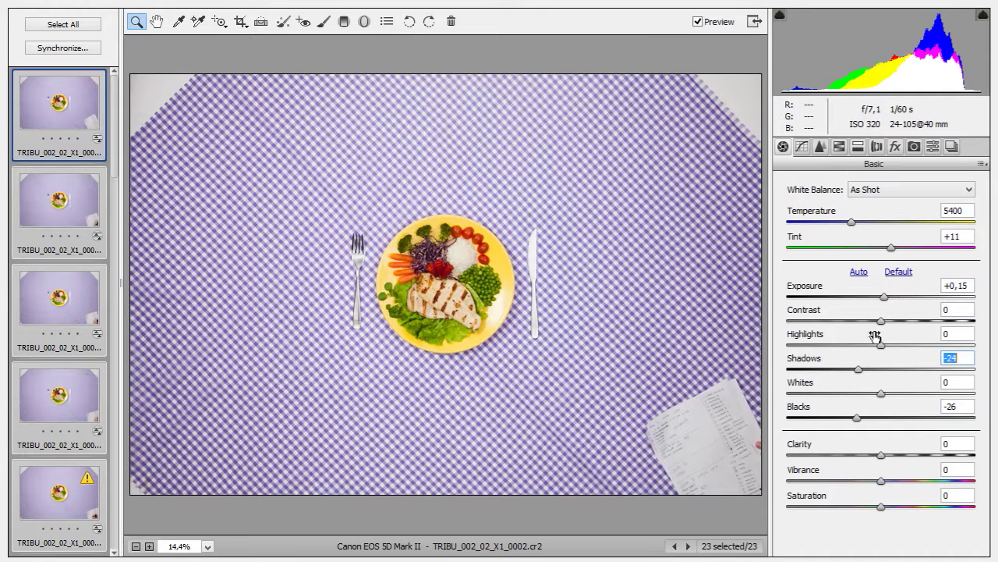
pyautogui.moveTo(881, 346)
pyautogui.mouseDown()
pyautogui.moveTo(910, 348)
pyautogui.moveTo(897, 346)
pyautogui.mouseUp()
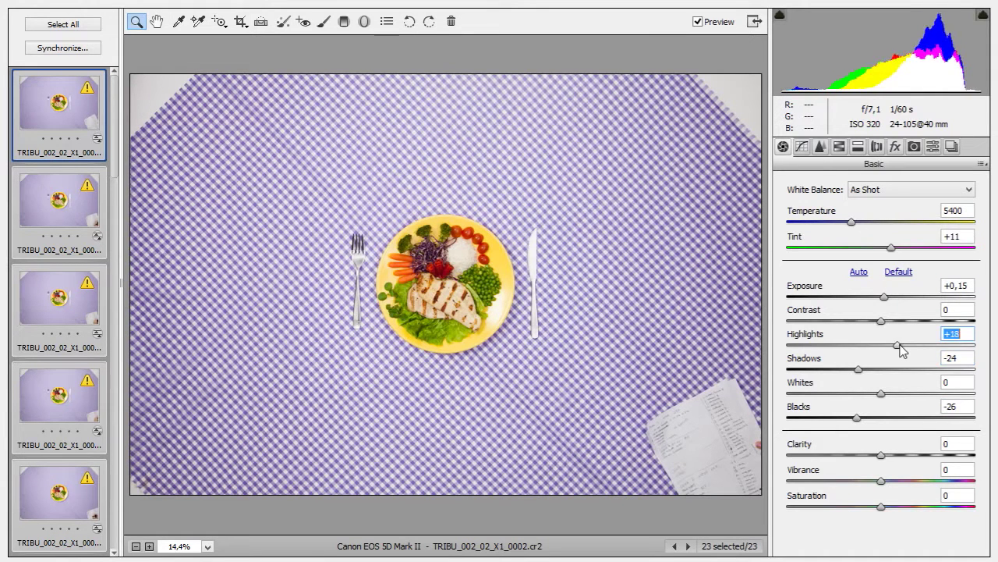
pyautogui.click(698, 22)
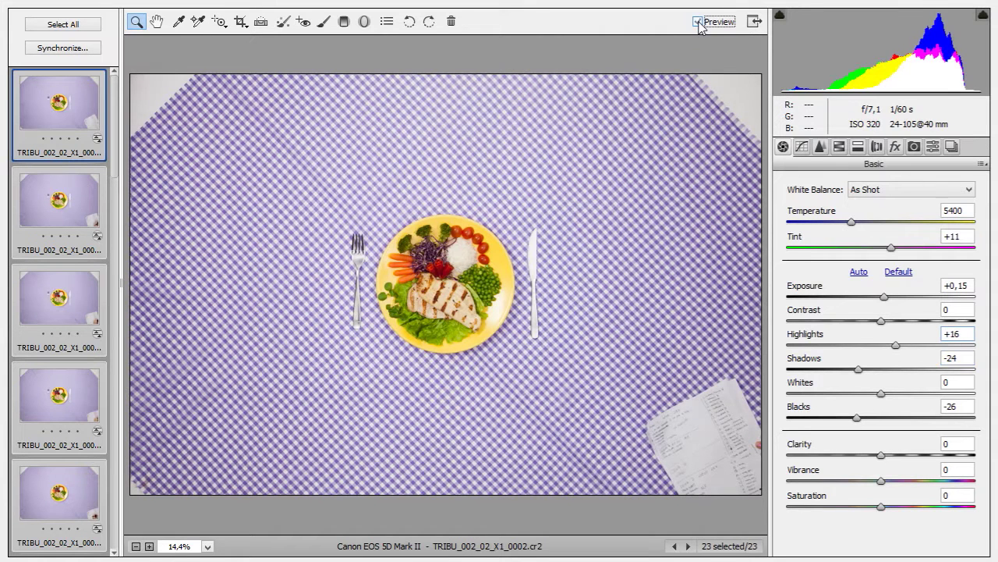
pyautogui.click(699, 22)
pyautogui.click(699, 22)
pyautogui.click(698, 21)
pyautogui.click(698, 21)
pyautogui.click(698, 22)
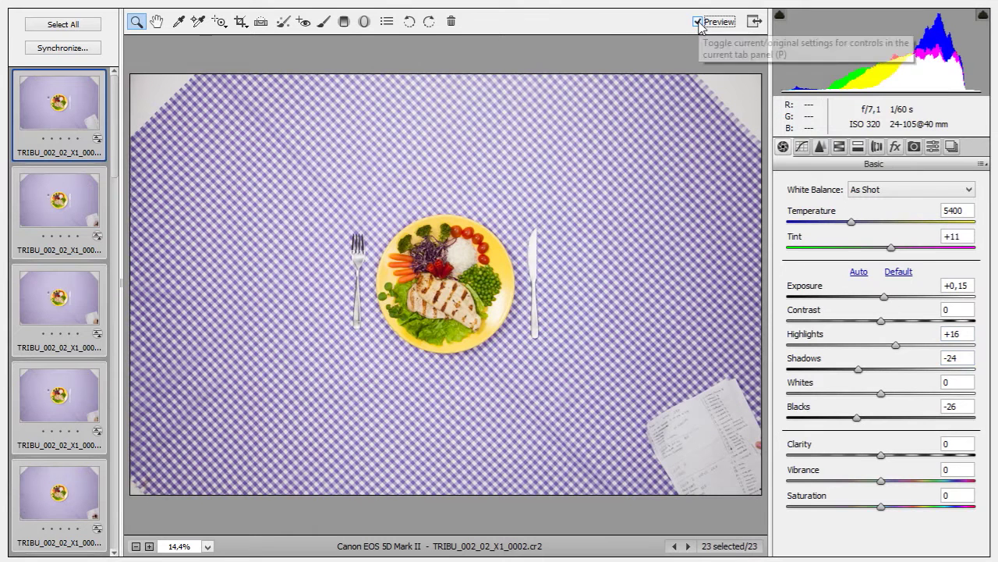
# - Add Clarity +3 and Vibrance -6 to all frames, compare with the original, then apply with Done
pyautogui.click(883, 455)
pyautogui.moveTo(885, 455); pyautogui.dragTo(886, 456)
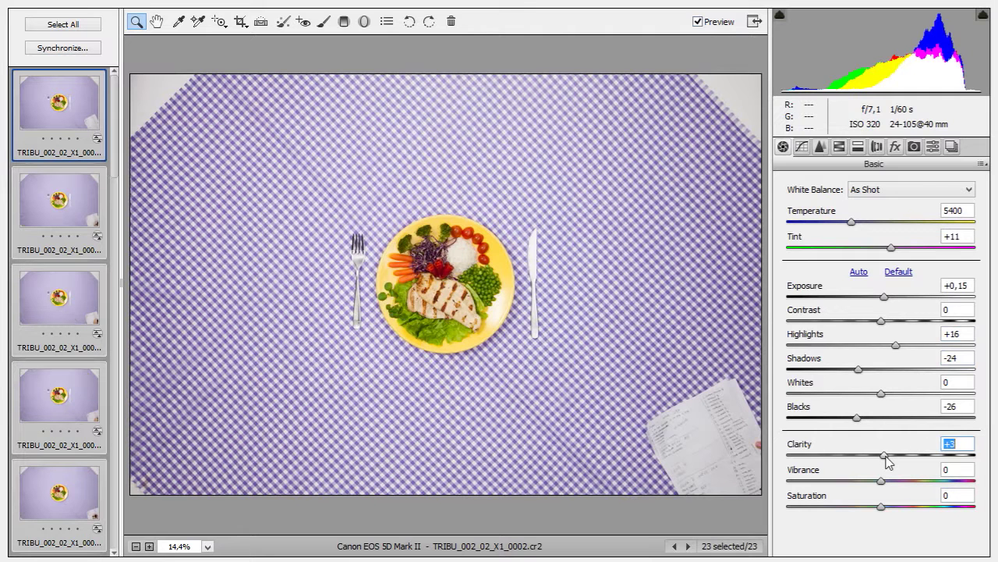
pyautogui.moveTo(881, 481)
pyautogui.mouseDown()
pyautogui.moveTo(961, 479)
pyautogui.moveTo(940, 480)
pyautogui.mouseUp()
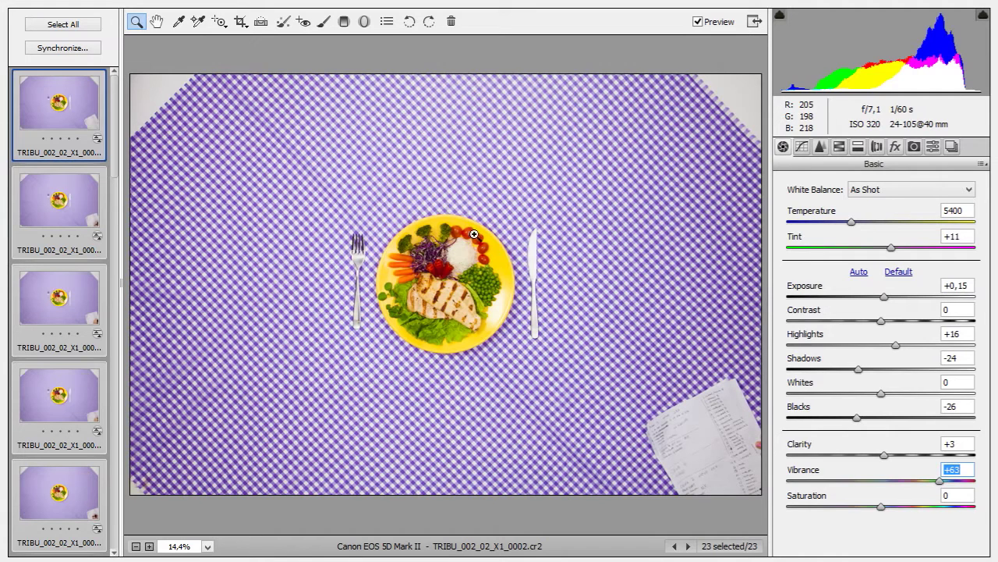
pyautogui.moveTo(939, 481)
pyautogui.mouseDown()
pyautogui.moveTo(869, 482)
pyautogui.moveTo(878, 488)
pyautogui.mouseUp()
pyautogui.click(698, 23)
pyautogui.click(697, 23)
pyautogui.click(697, 23)
pyautogui.click(698, 23)
pyautogui.click(697, 22)
pyautogui.click(698, 22)
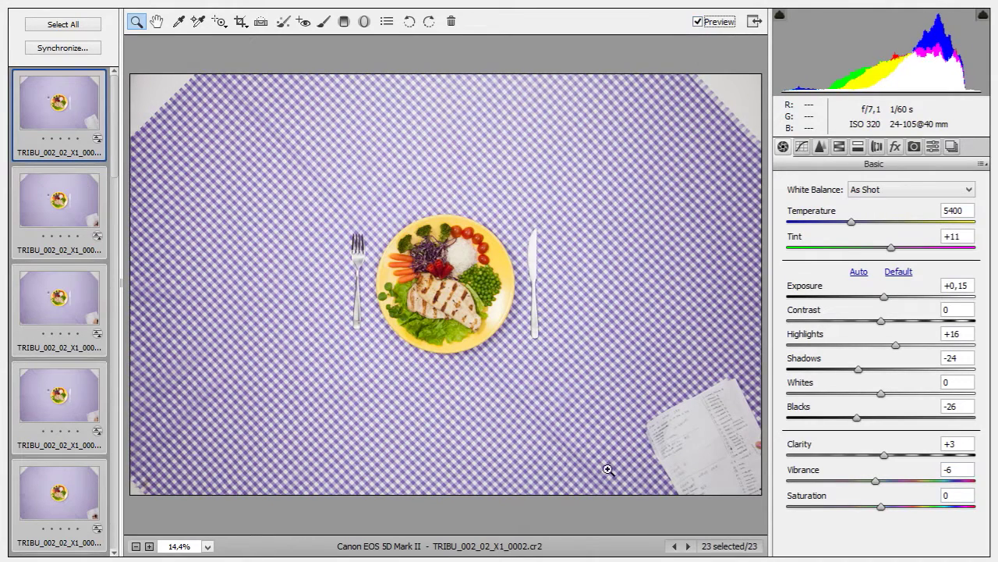
pyautogui.press('Return')
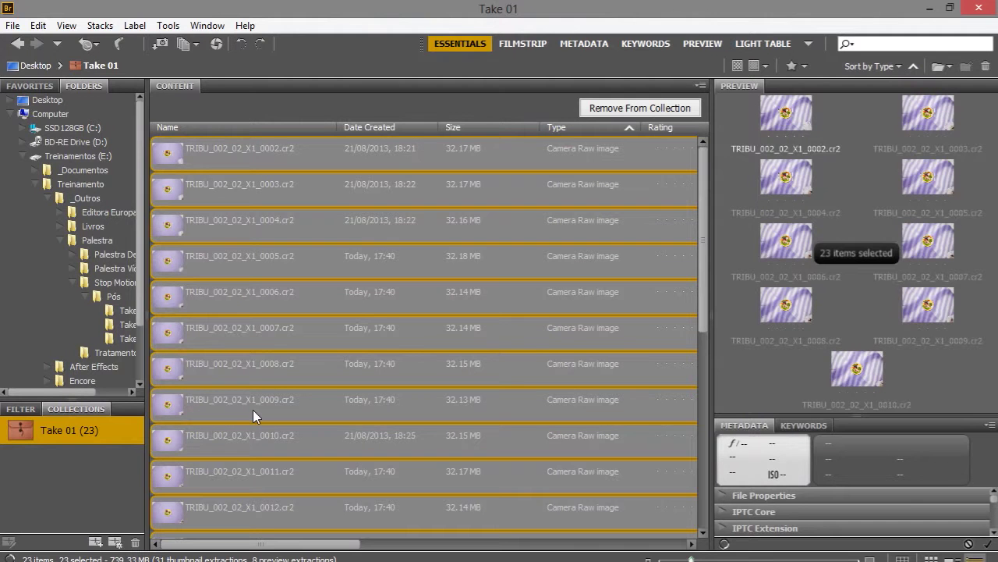
# - Switch to thumbnails and open frame TRIBU_002_02_X1_0002.cr2 alone in a windowed Camera Raw
pyautogui.click(903, 559)
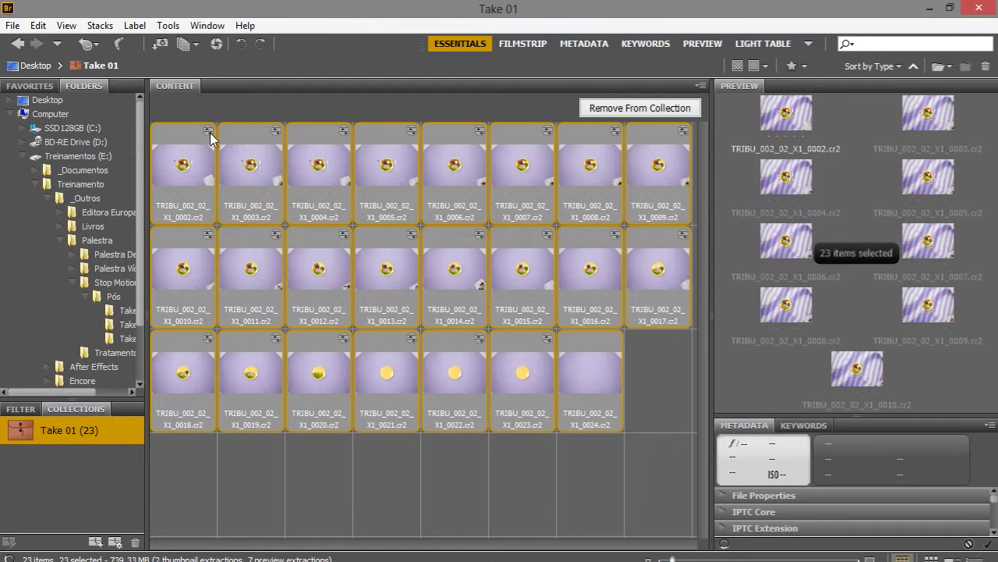
pyautogui.click(185, 179)
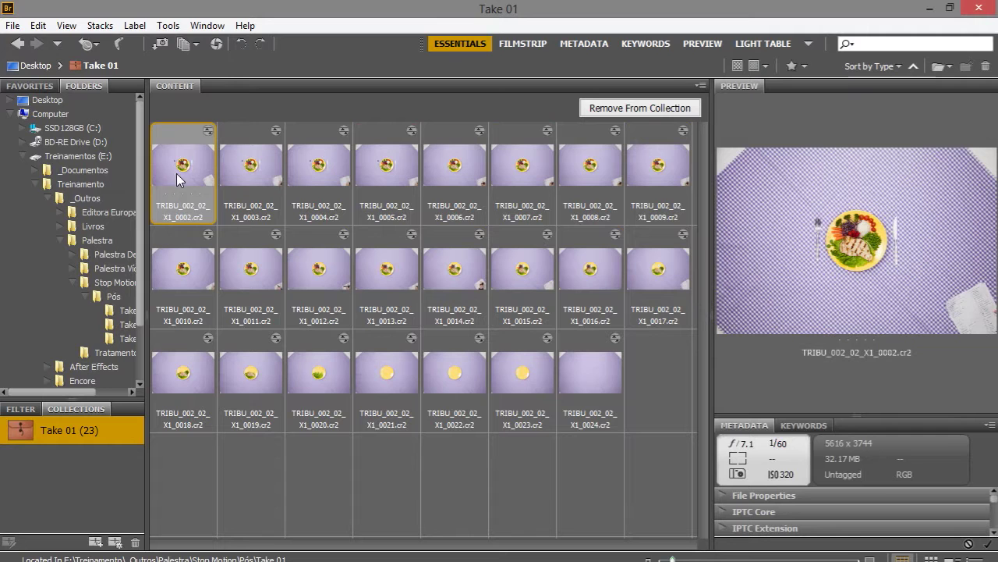
pyautogui.click(213, 45)
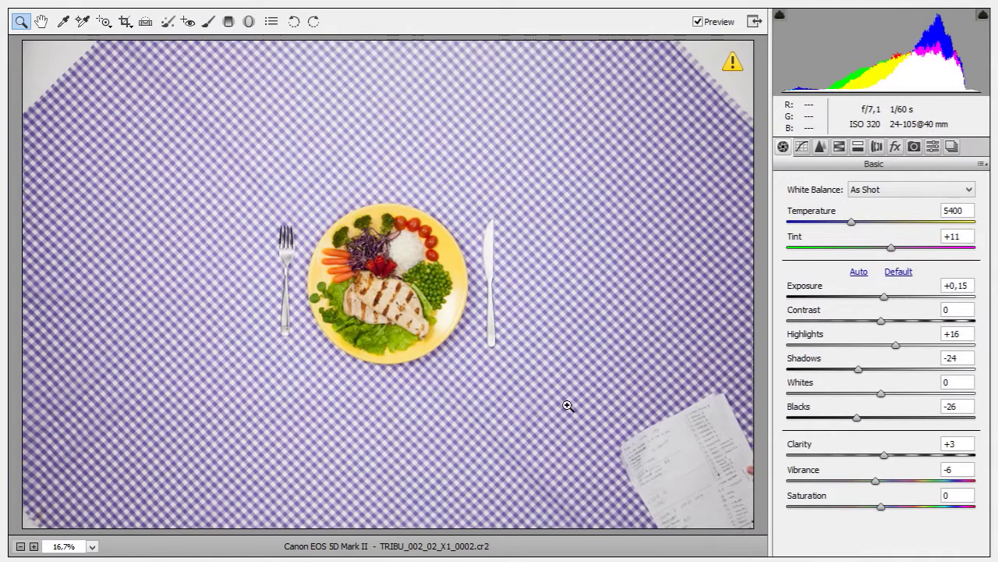
pyautogui.click(754, 21)
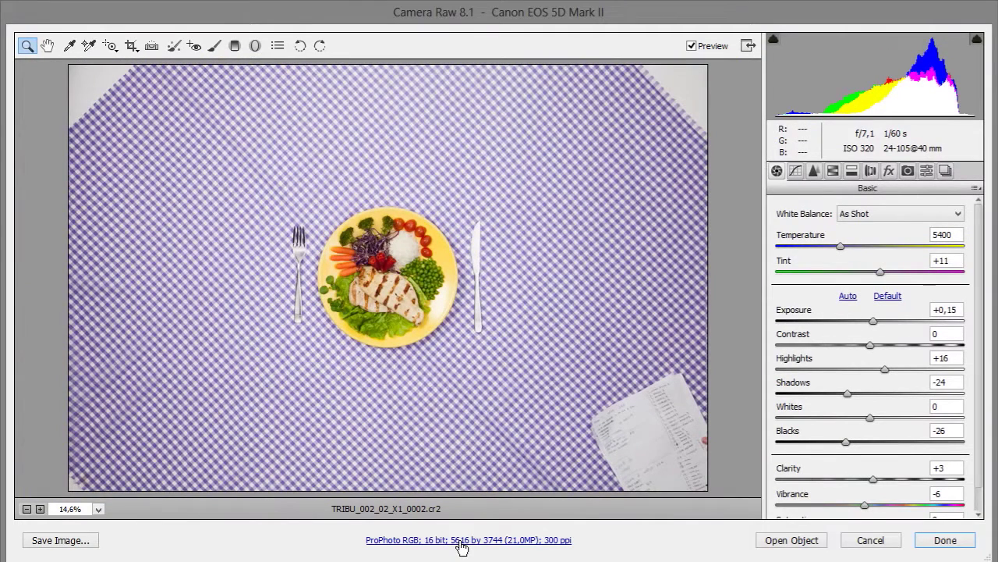
# - Set the Camera Raw workflow to Adobe RGB (1998) at 8 Bits/Channel and close with Done
pyautogui.click(462, 547)
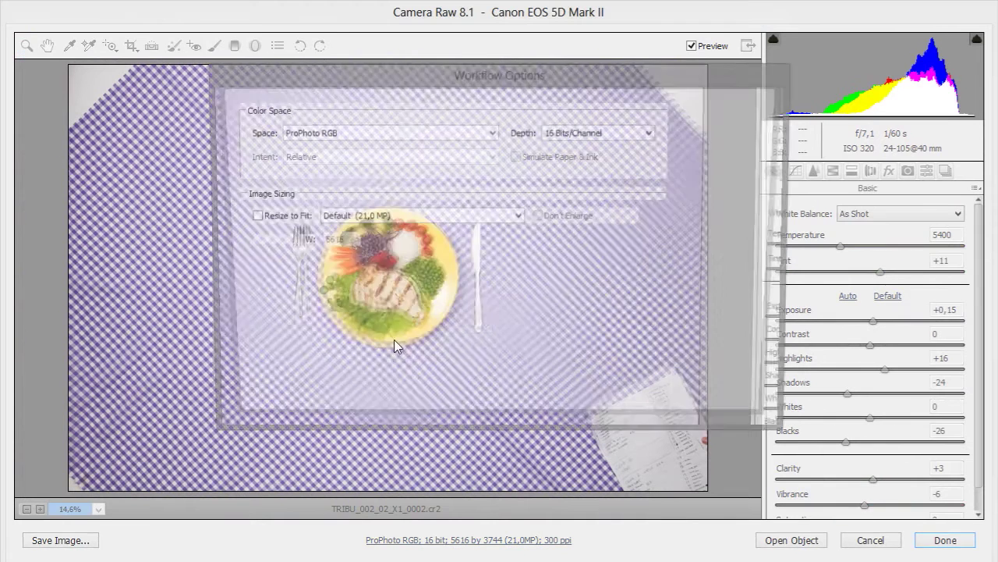
pyautogui.click(338, 135)
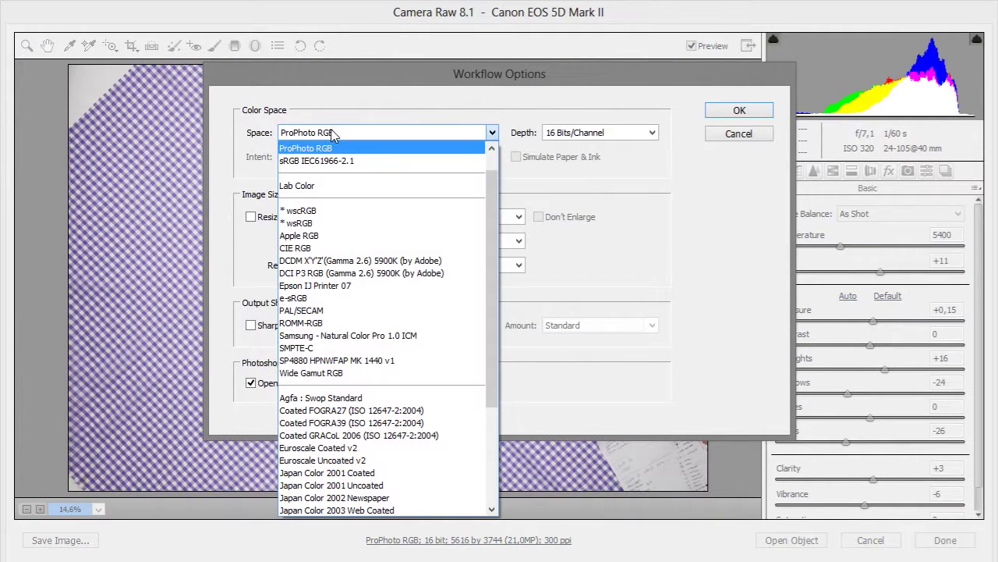
pyautogui.moveTo(491, 187); pyautogui.dragTo(491, 162)
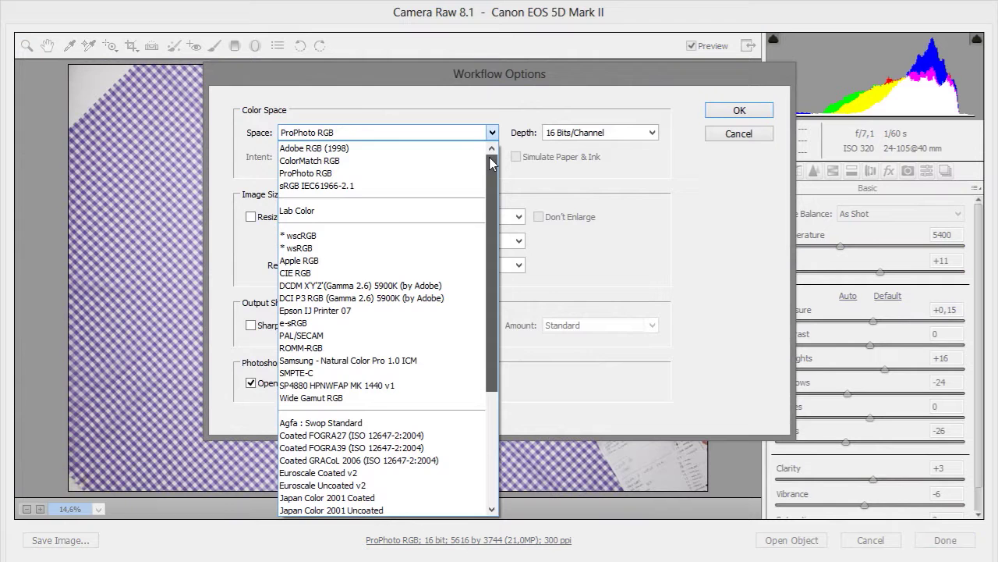
pyautogui.click(367, 148)
pyautogui.click(595, 134)
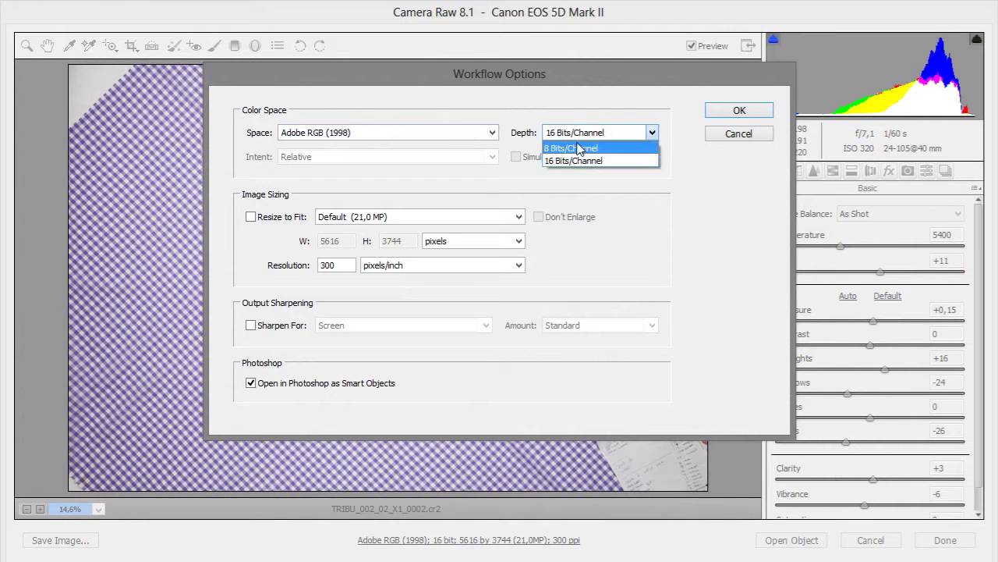
pyautogui.click(593, 141)
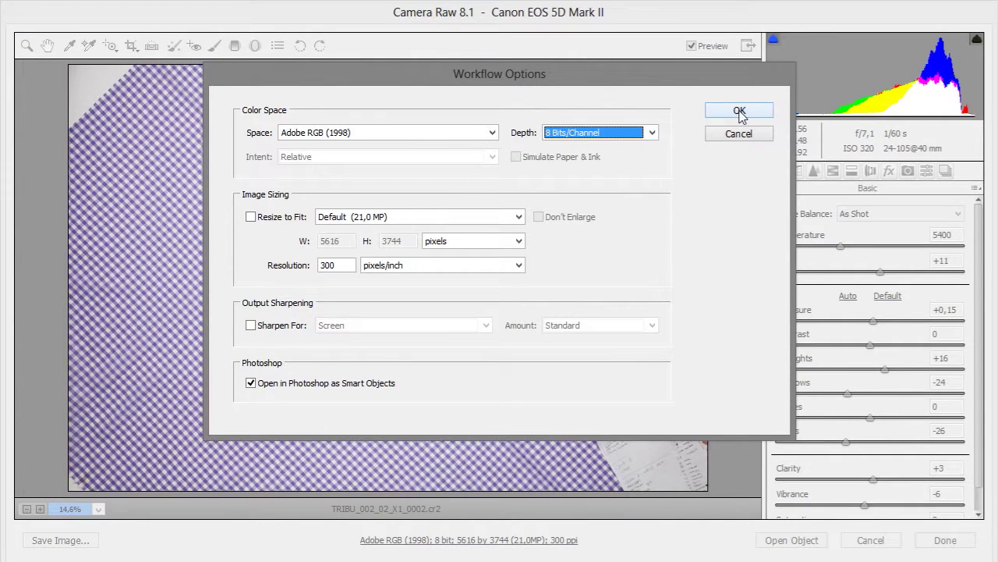
pyautogui.click(740, 112)
pyautogui.click(944, 540)
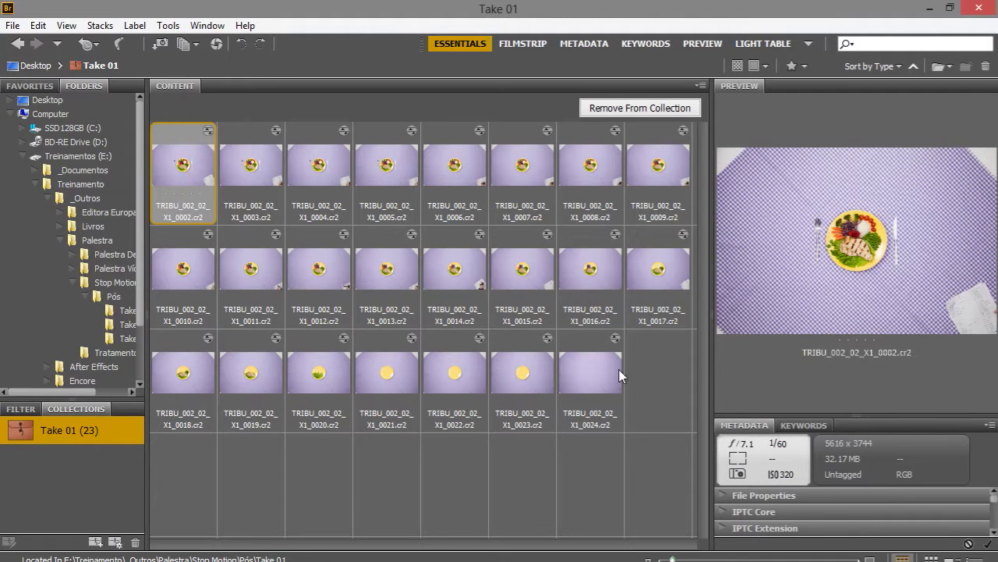
# - Select all 23 frames and load them as layers of a new Photoshop document
pyautogui.hotkey('ctrl', 'a')
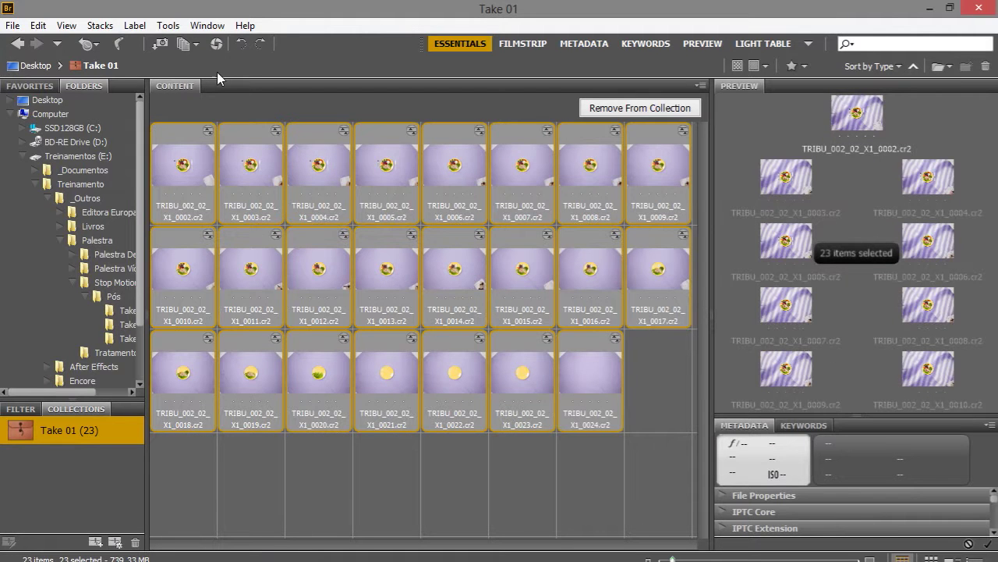
pyautogui.click(170, 28)
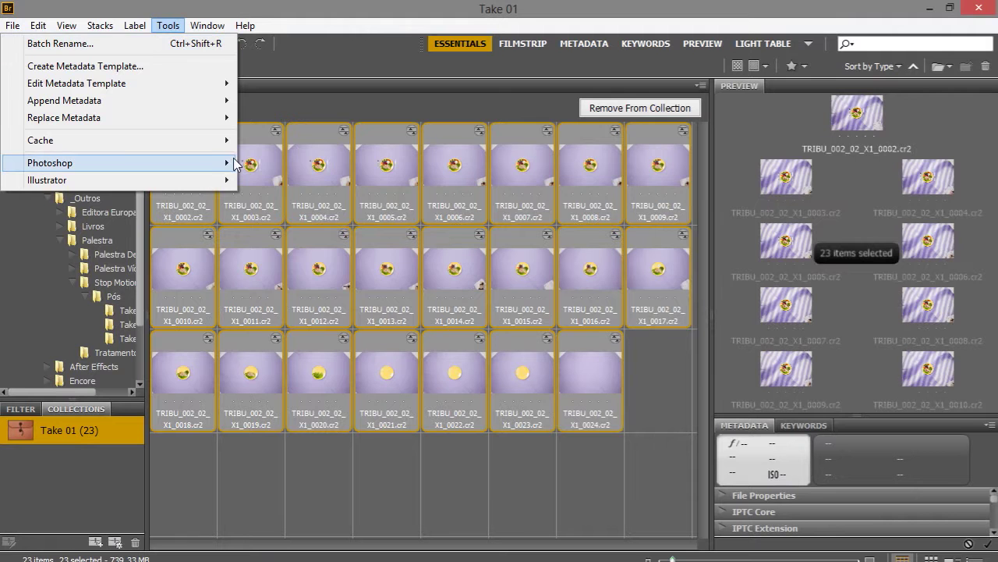
pyautogui.moveTo(224, 163)
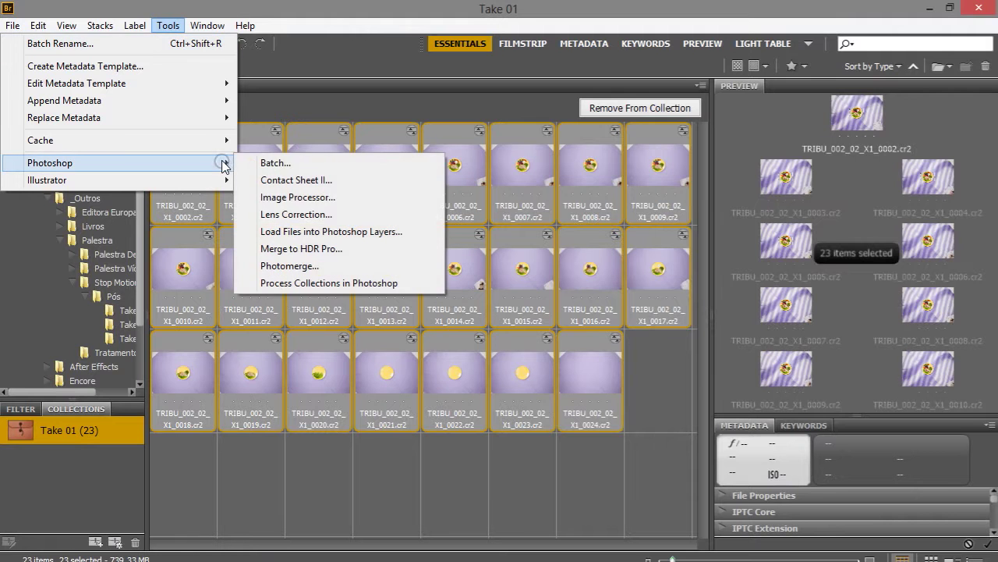
pyautogui.click(281, 232)
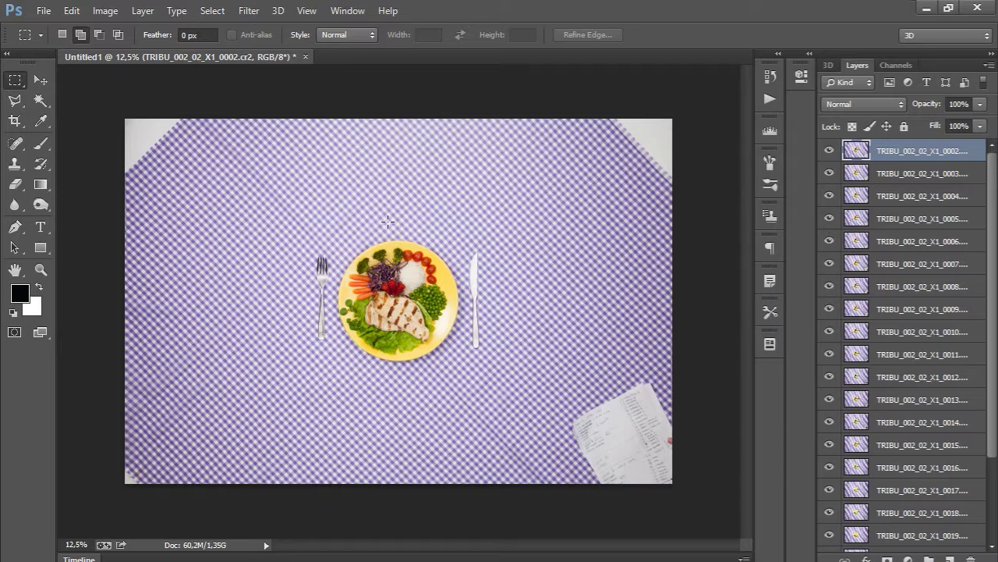
# - Hide the top frame layers to preview later frames, then make layers 0002–0004 visible again
pyautogui.click(41, 79)
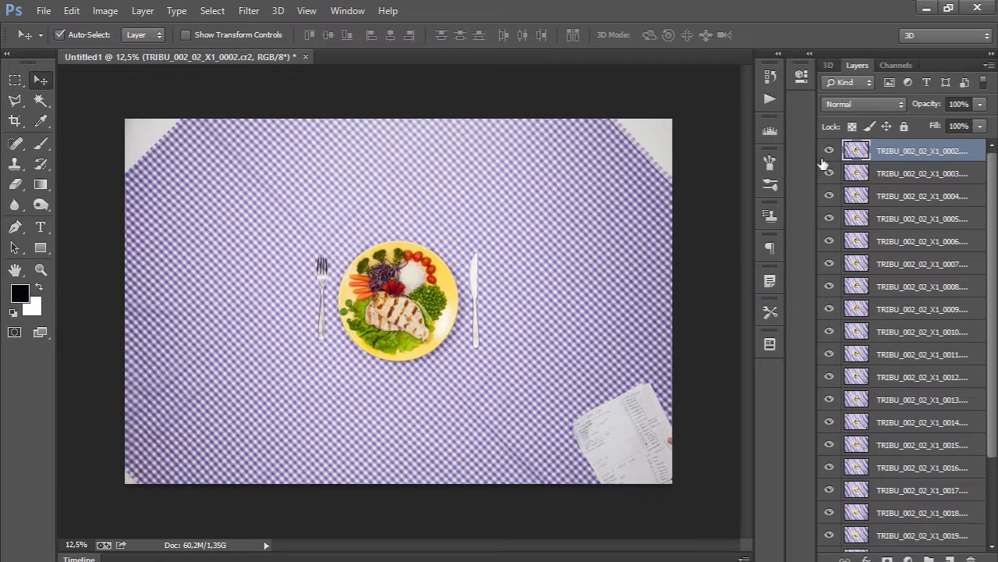
pyautogui.moveTo(829, 155); pyautogui.dragTo(831, 226)
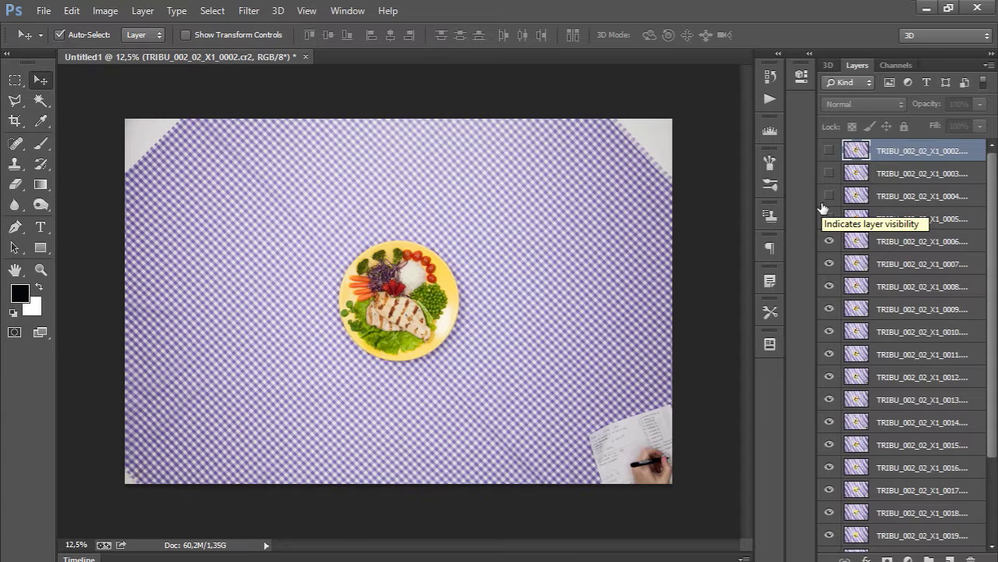
pyautogui.click(829, 196)
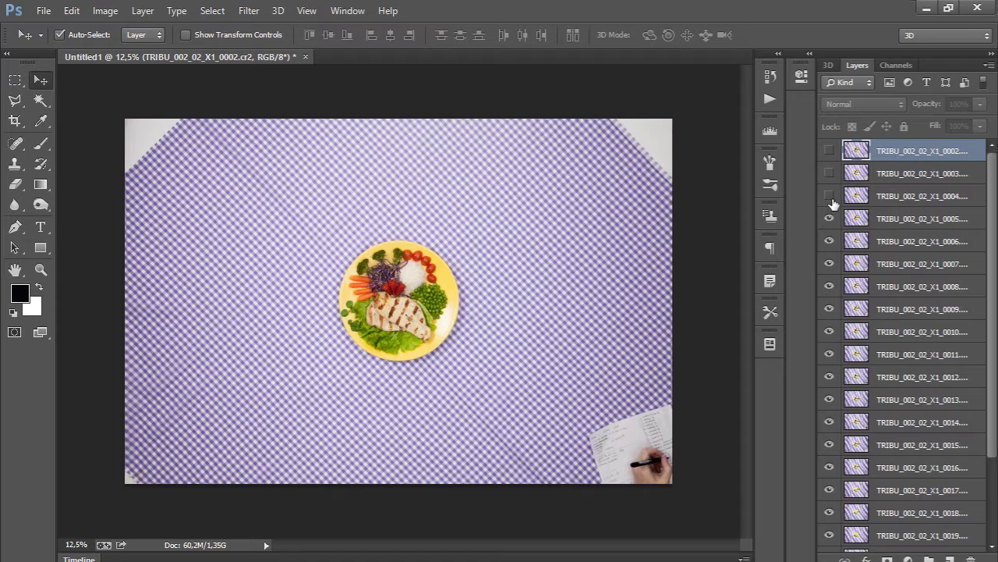
pyautogui.click(829, 173)
pyautogui.click(829, 150)
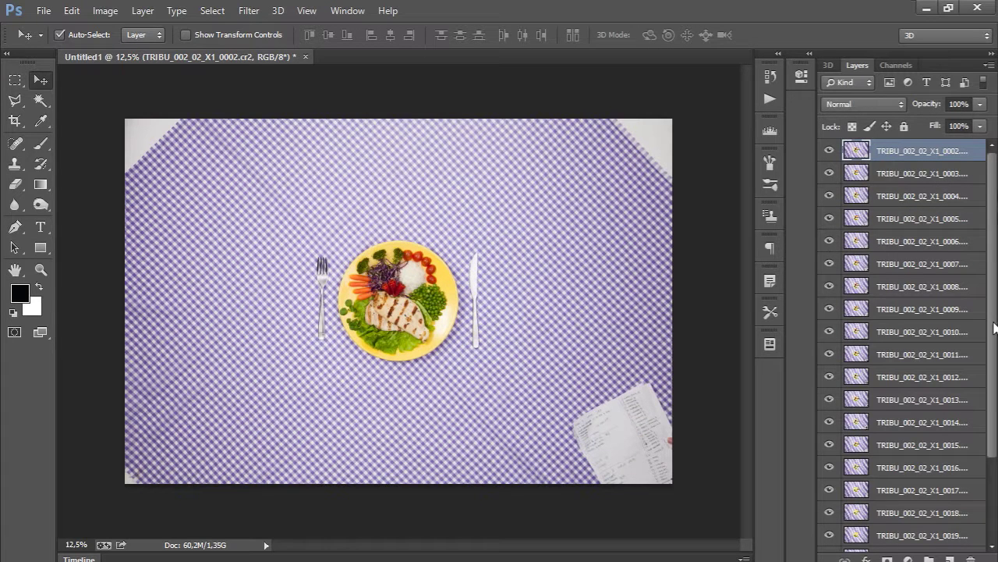
# - Select all the TRIBU frame layers together for alignment
pyautogui.scroll(-3, 928, 507)
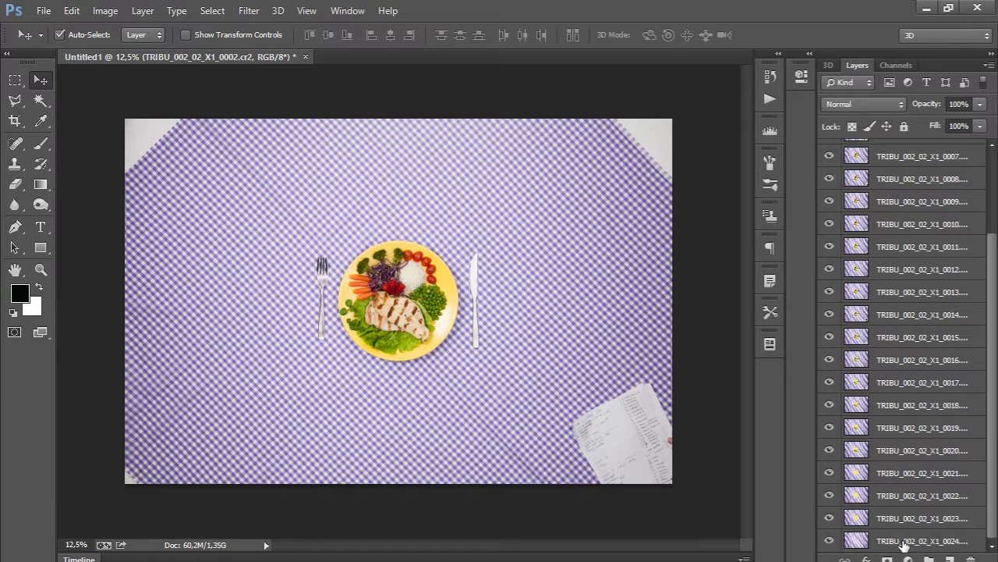
pyautogui.keyDown('shift'); pyautogui.click(925, 540); pyautogui.keyUp('shift')
pyautogui.moveTo(995, 435); pyautogui.dragTo(994, 347)
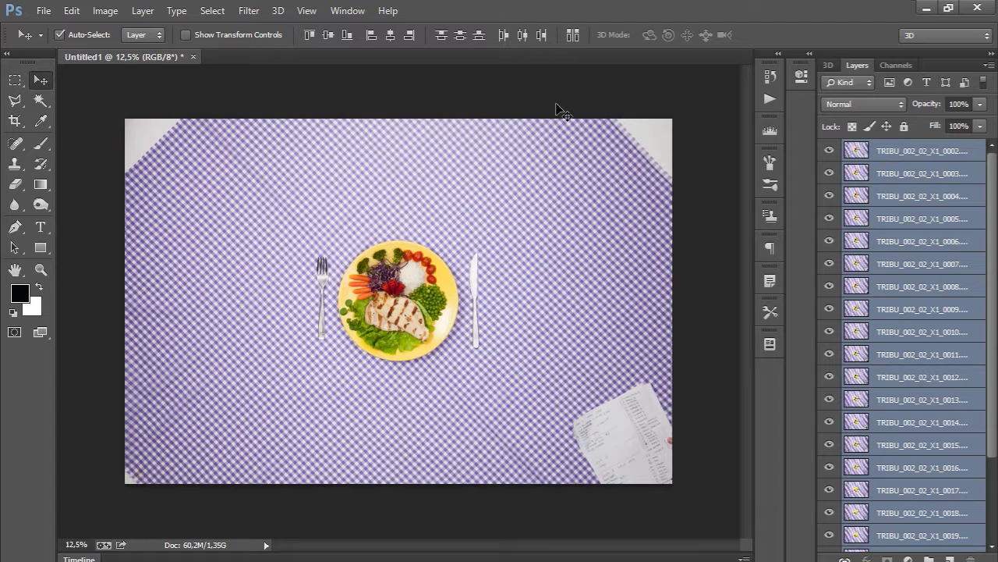
# - Auto-align the 23 frame layers with Auto projection
pyautogui.click(573, 36)
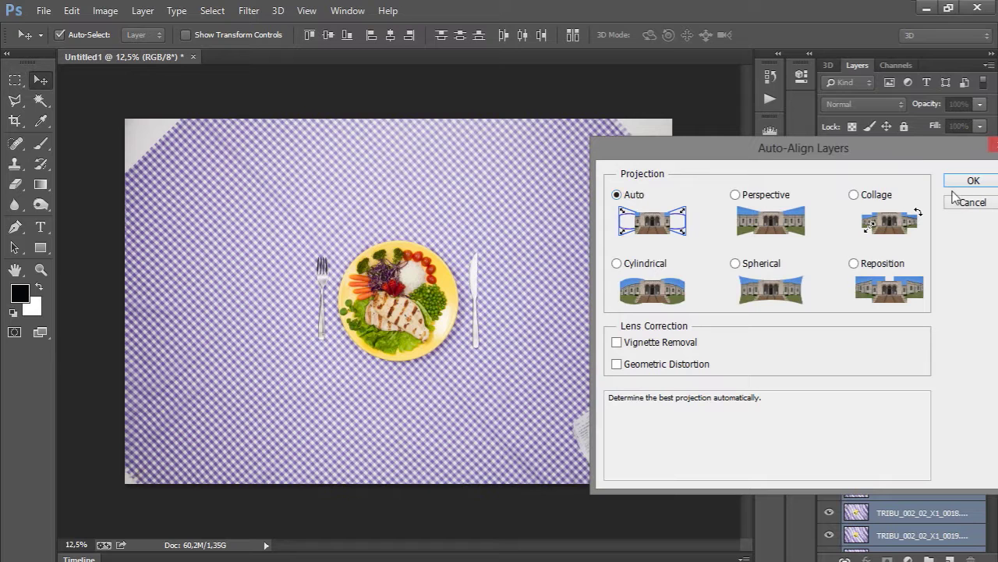
pyautogui.click(973, 181)
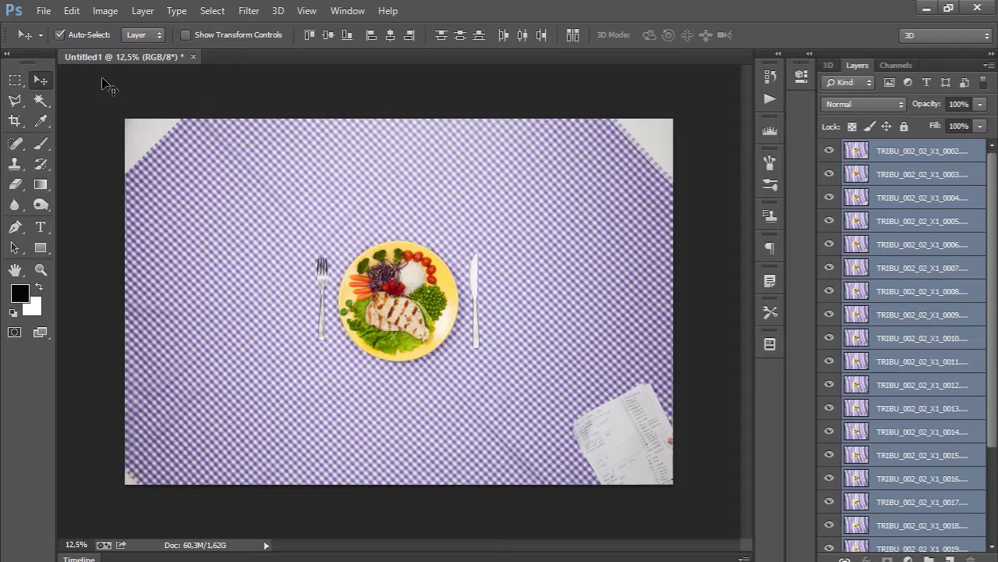
# - Save the aligned document as 'Take 01.psd' with Maximize Compatibility on
pyautogui.click(43, 11)
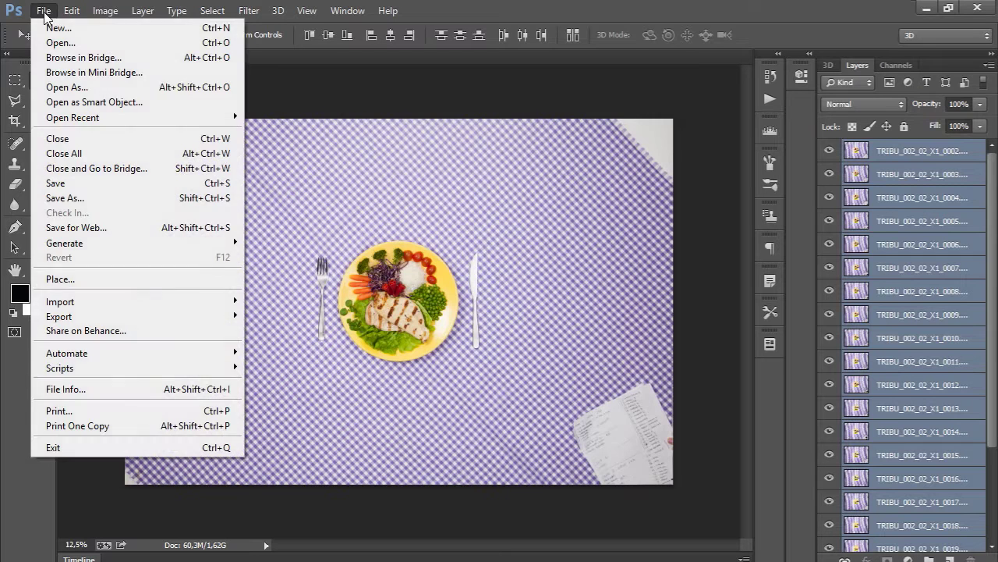
pyautogui.click(86, 198)
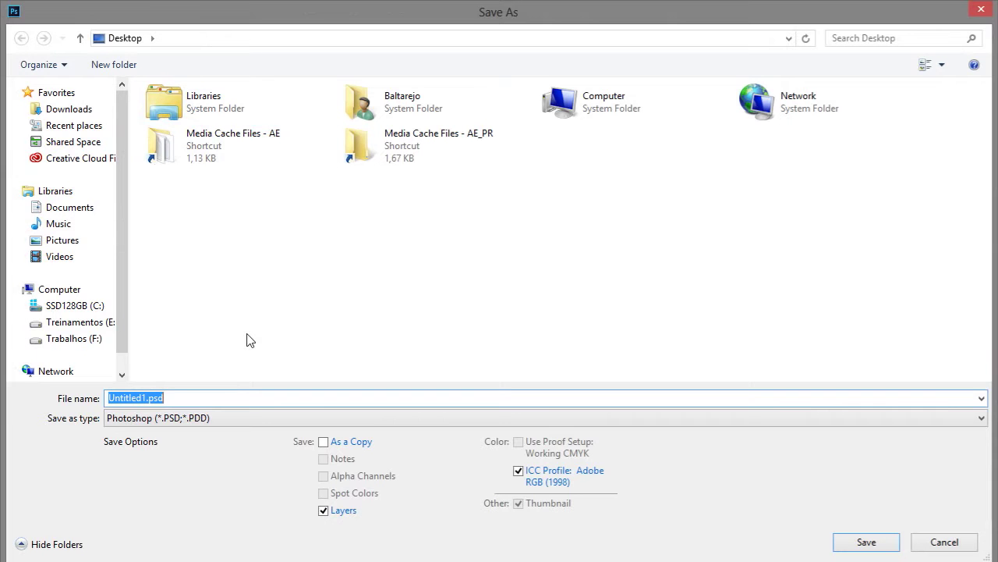
pyautogui.write('Take 01')
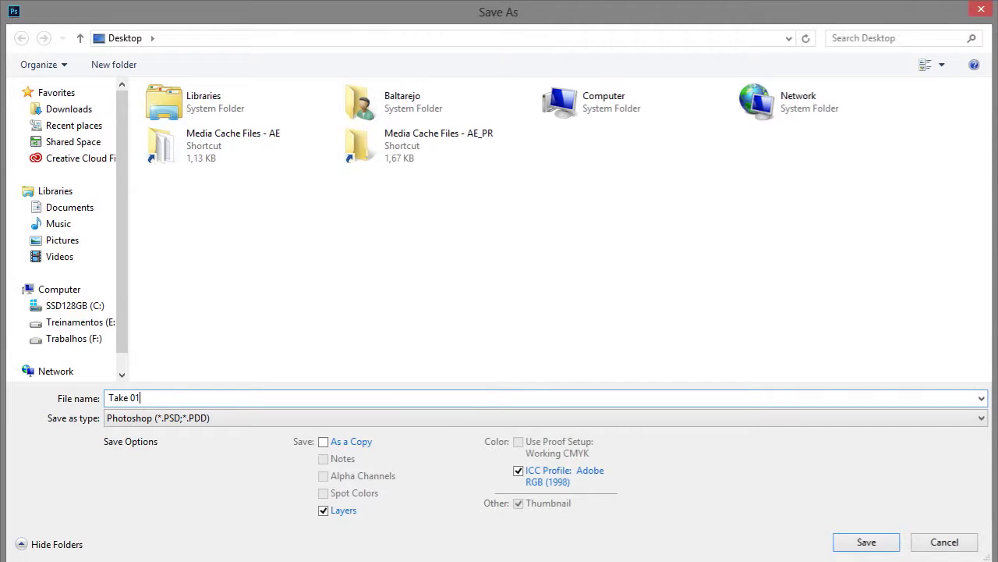
pyautogui.press('Return')
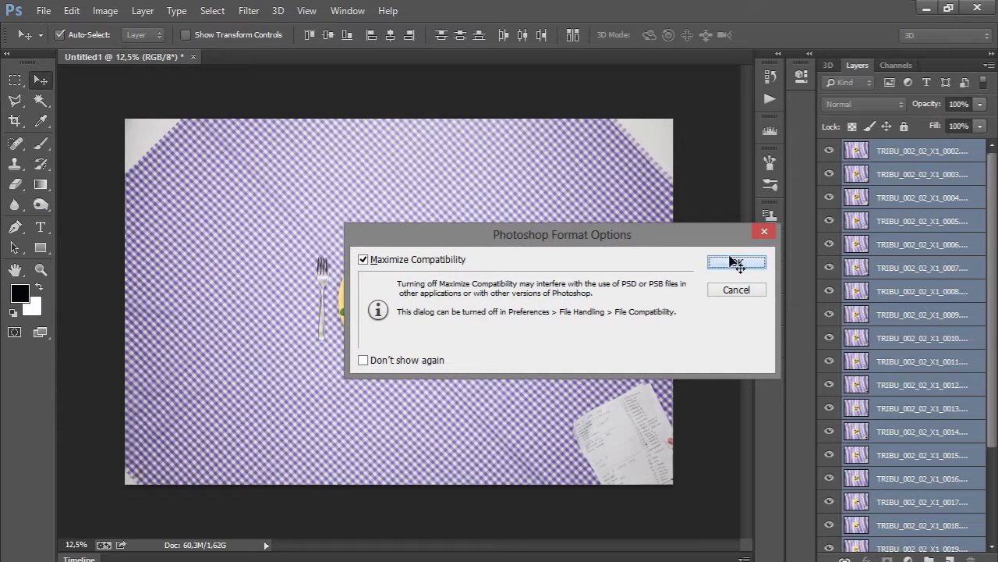
pyautogui.click(733, 263)
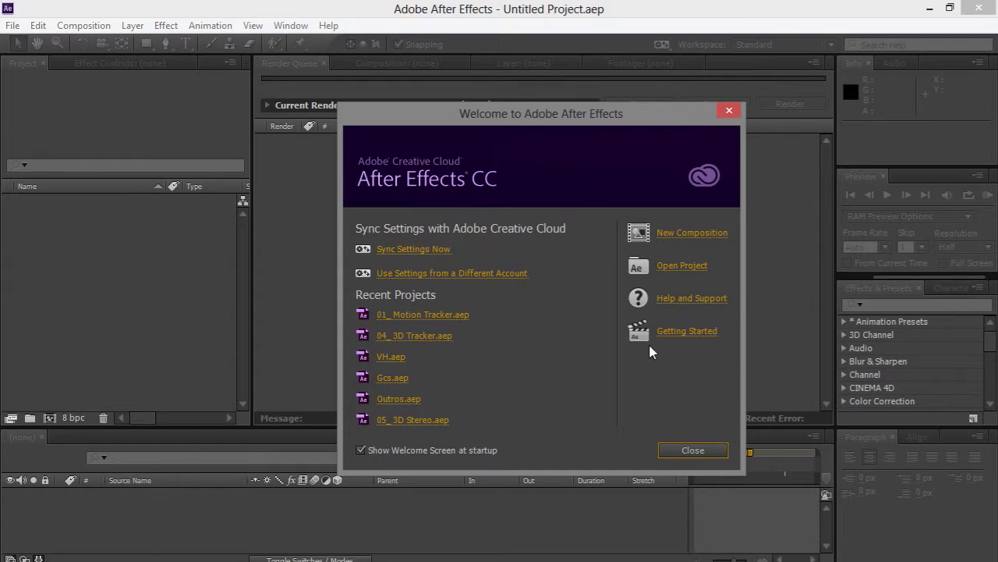
# - Close the welcome screen and save the empty project to the Desktop as Stop.aep
pyautogui.click(693, 450)
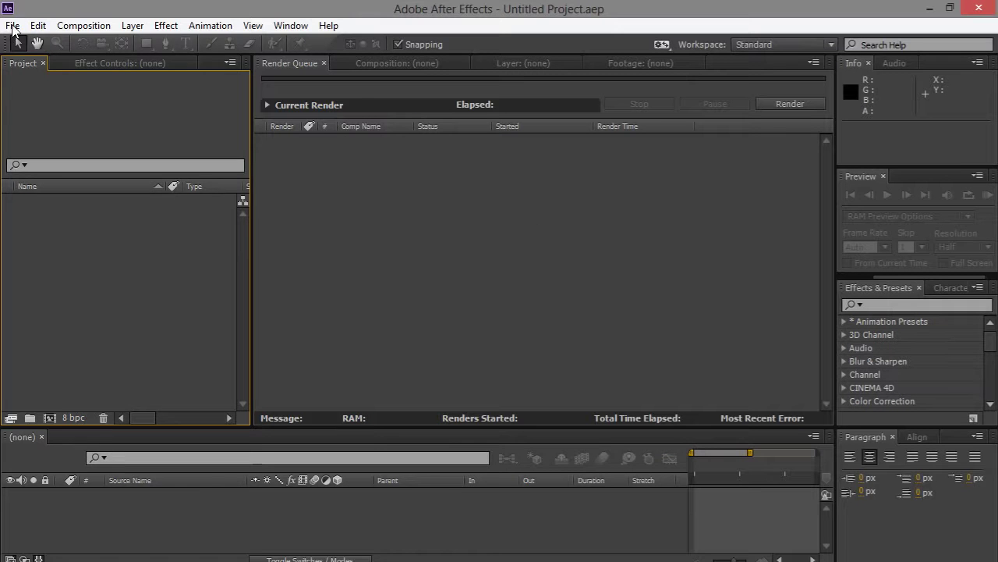
pyautogui.click(13, 26)
pyautogui.moveTo(145, 171)
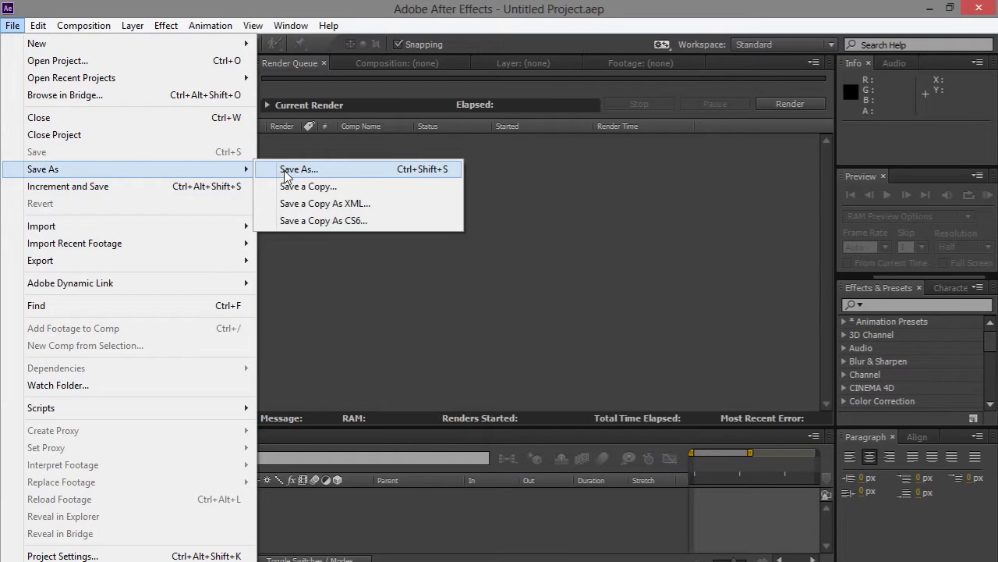
pyautogui.click(295, 170)
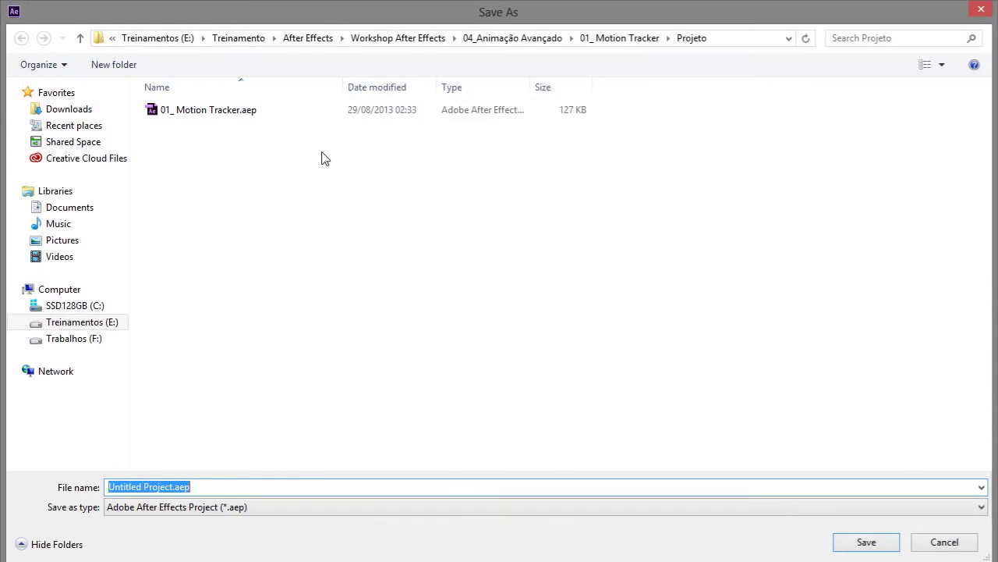
pyautogui.click(111, 37)
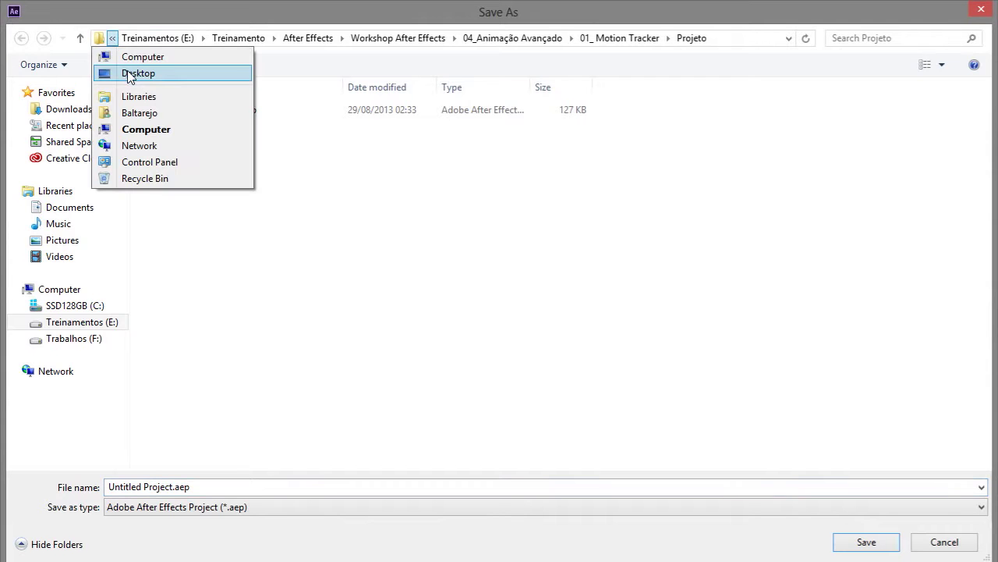
pyautogui.click(139, 70)
pyautogui.tripleClick(220, 483)
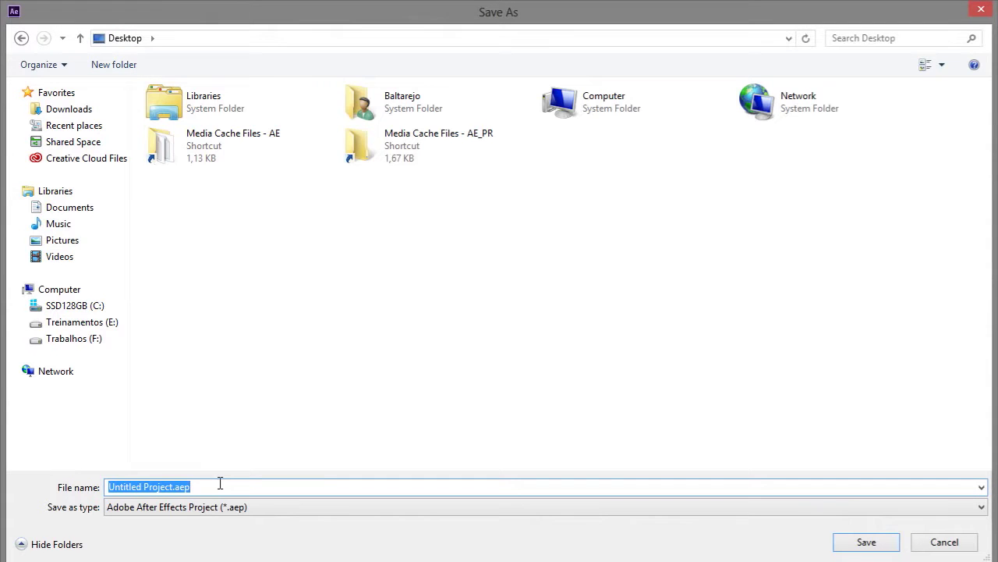
pyautogui.write('Stop')
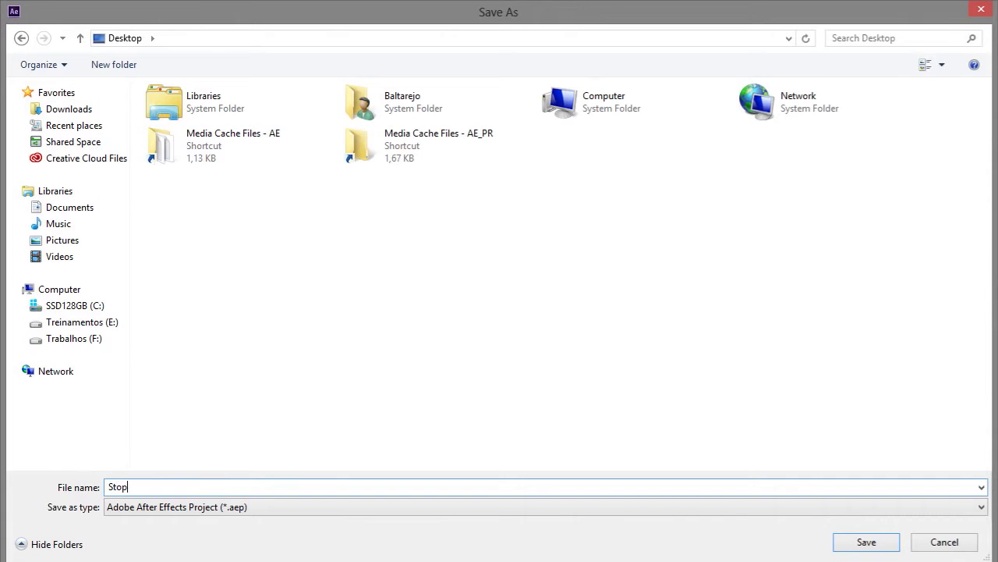
pyautogui.press('Return')
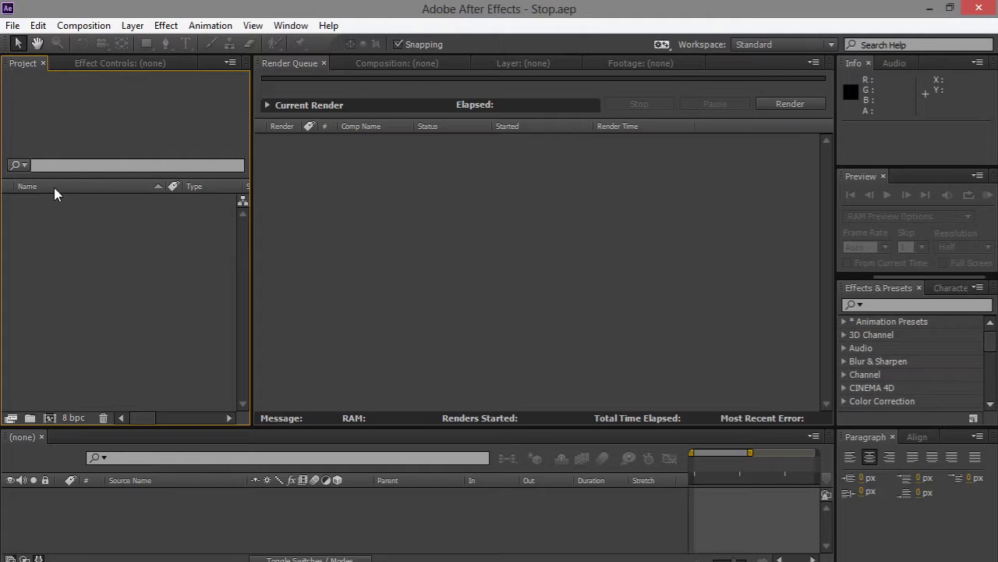
# - Import Take 01.psd from the Desktop with Import Kind set to Composition
pyautogui.doubleClick(87, 267)
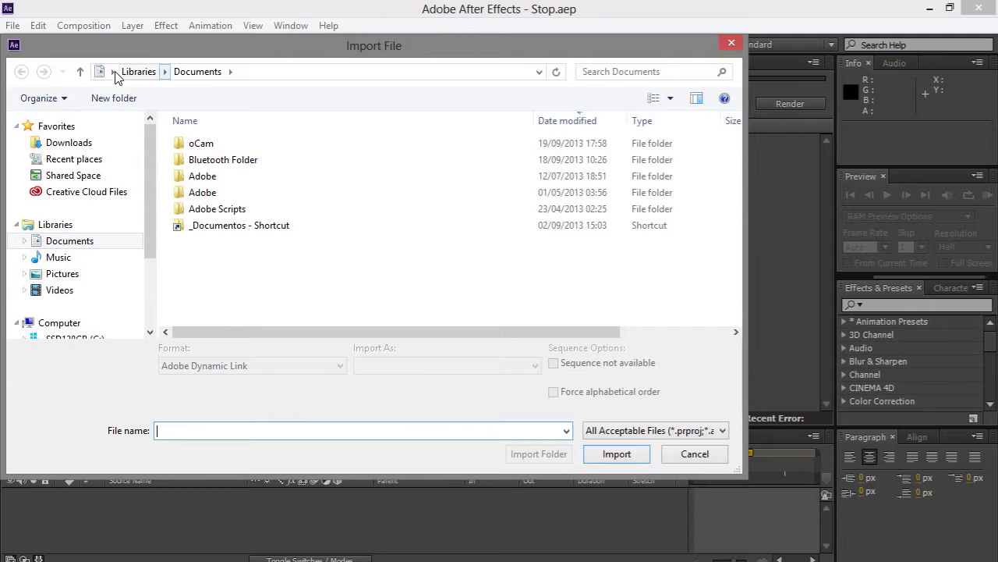
pyautogui.click(114, 72)
pyautogui.click(118, 87)
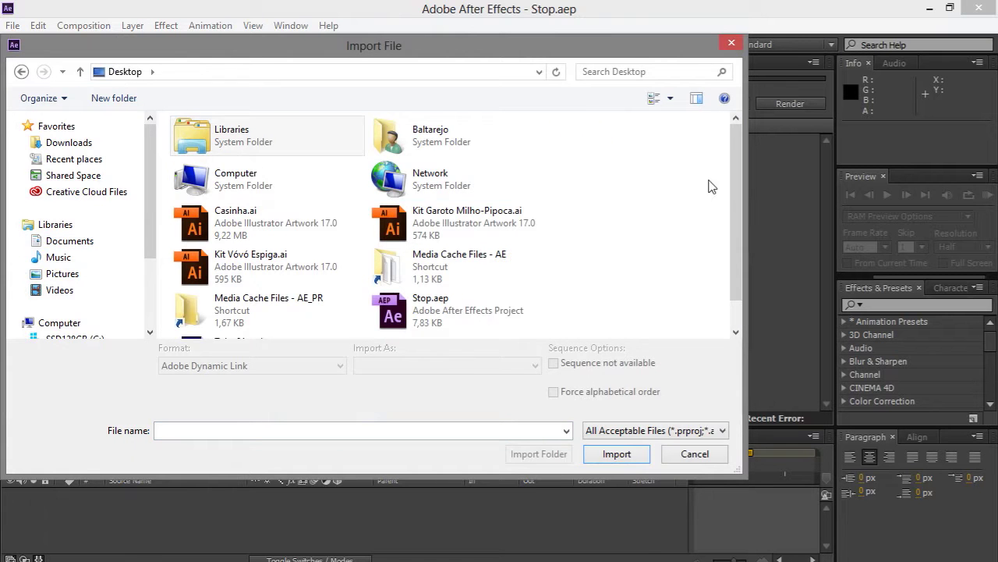
pyautogui.scroll(-1, 728, 187)
pyautogui.doubleClick(200, 318)
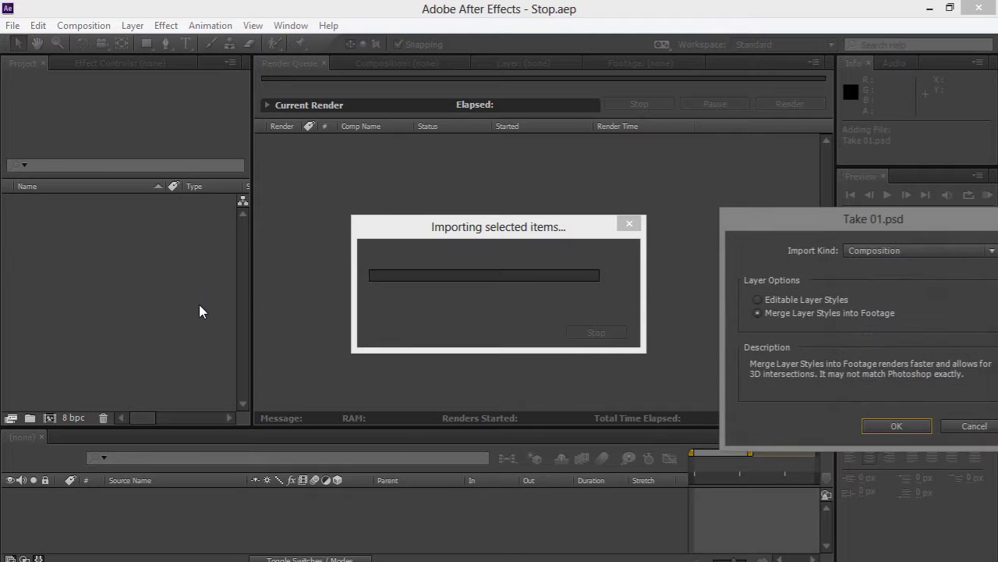
pyautogui.moveTo(791, 225); pyautogui.dragTo(270, 153)
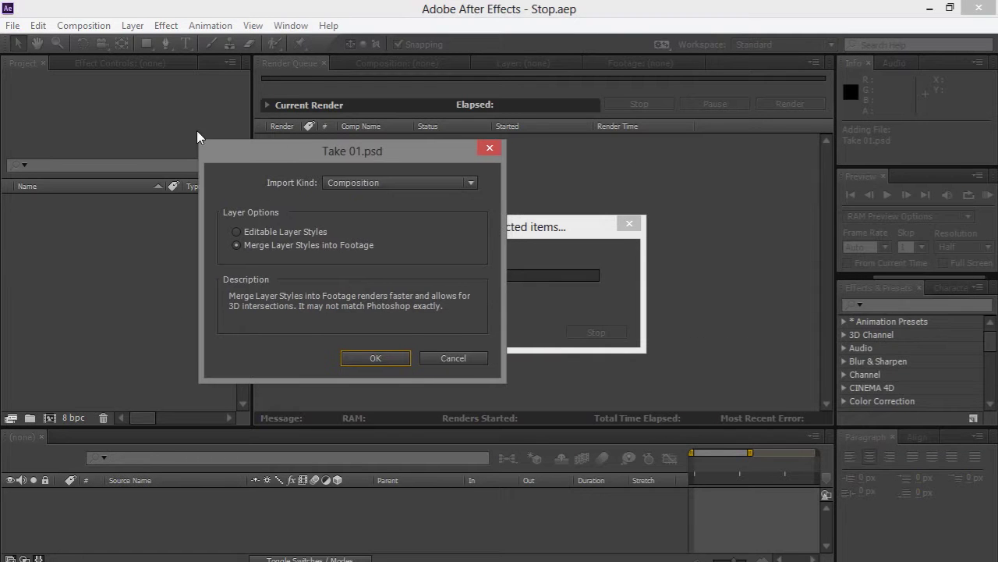
pyautogui.click(349, 184)
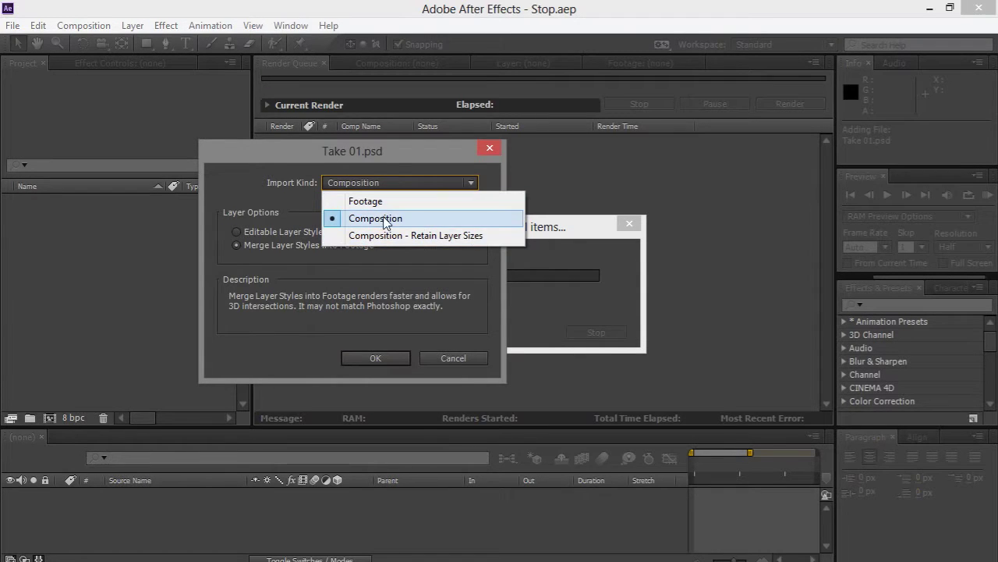
pyautogui.click(384, 219)
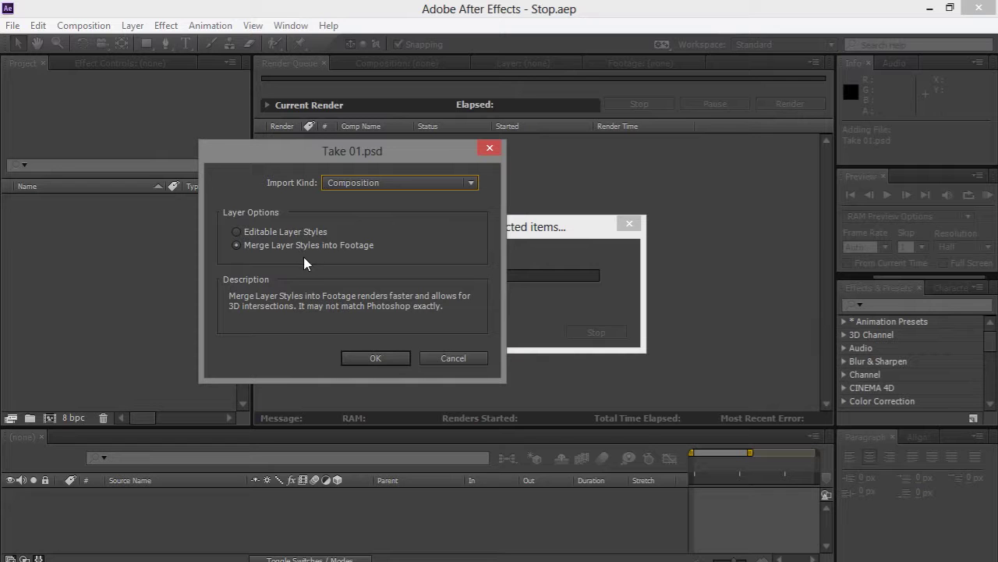
pyautogui.click(373, 358)
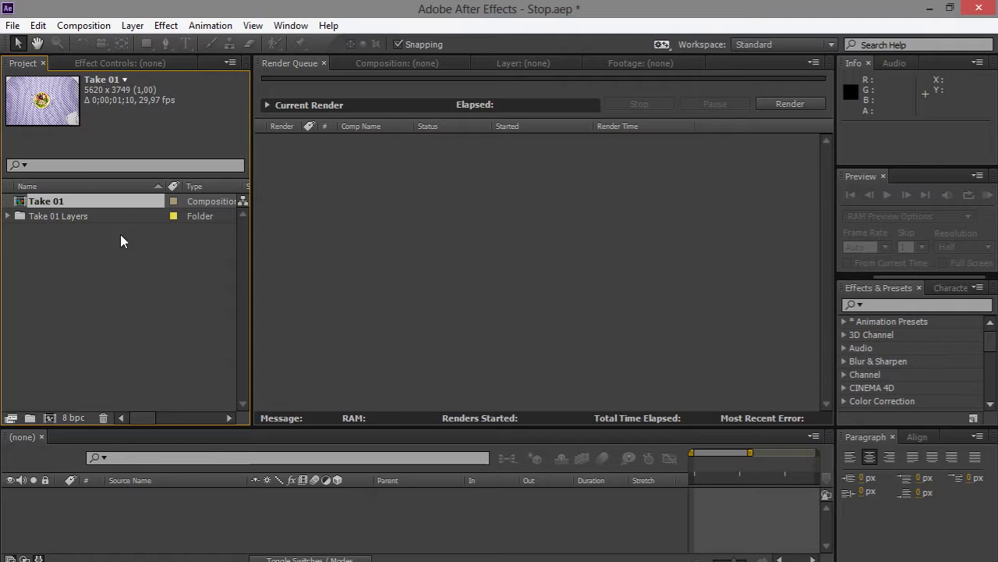
# - Open the Take 01 composition, enlarge the timeline, and select the first photo layer
pyautogui.click(8, 216)
pyautogui.click(8, 201)
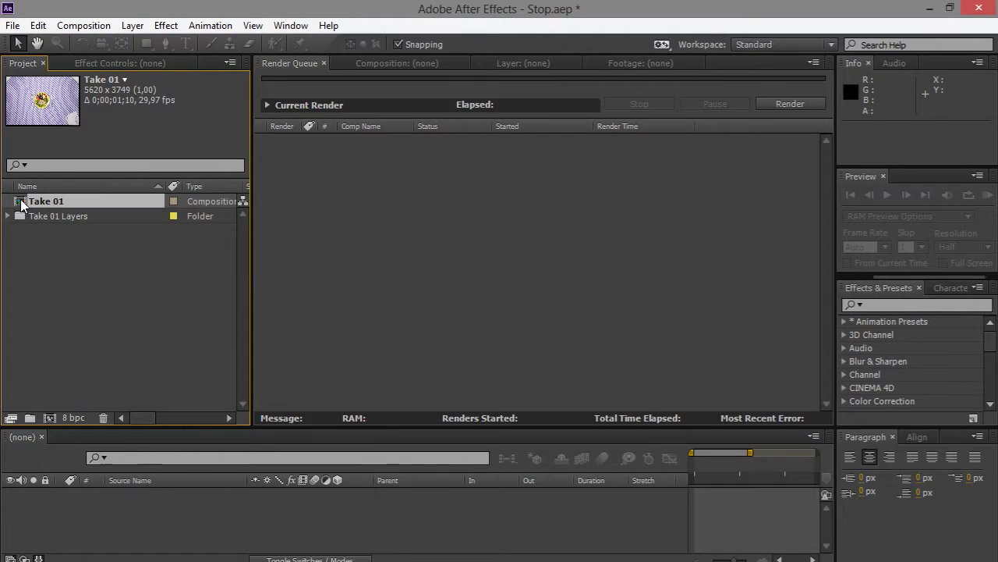
pyautogui.doubleClick(17, 202)
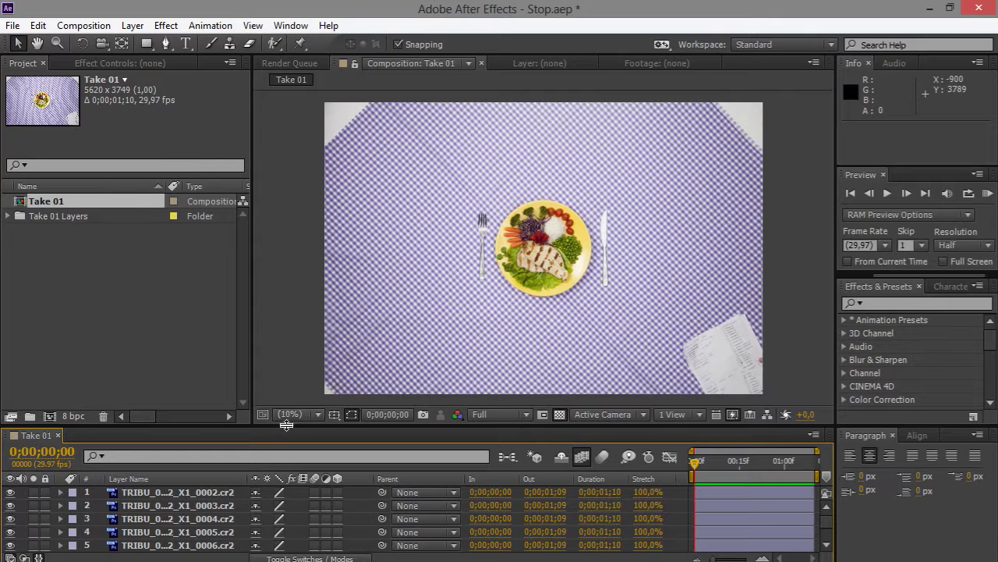
pyautogui.moveTo(287, 424); pyautogui.dragTo(287, 337)
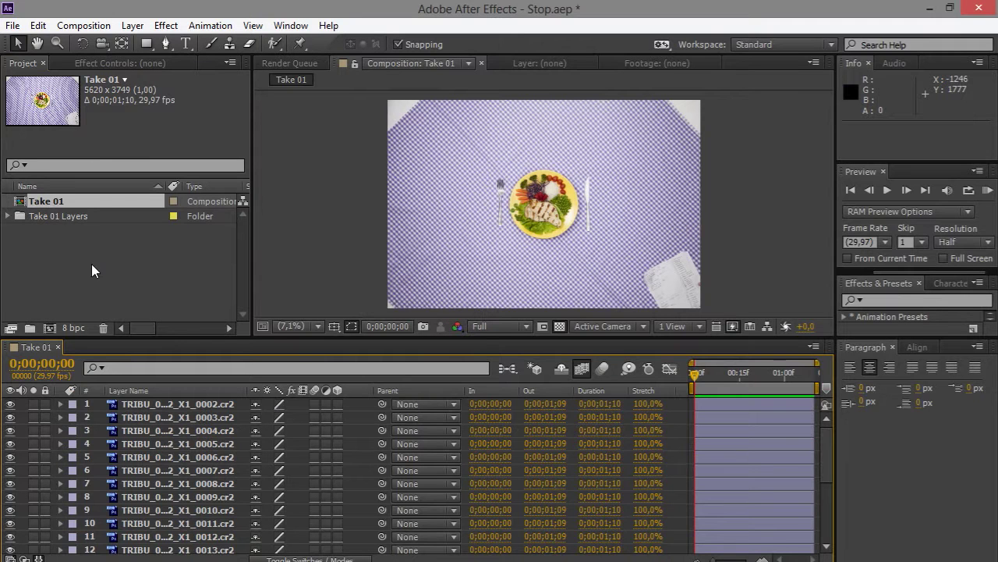
pyautogui.click(195, 405)
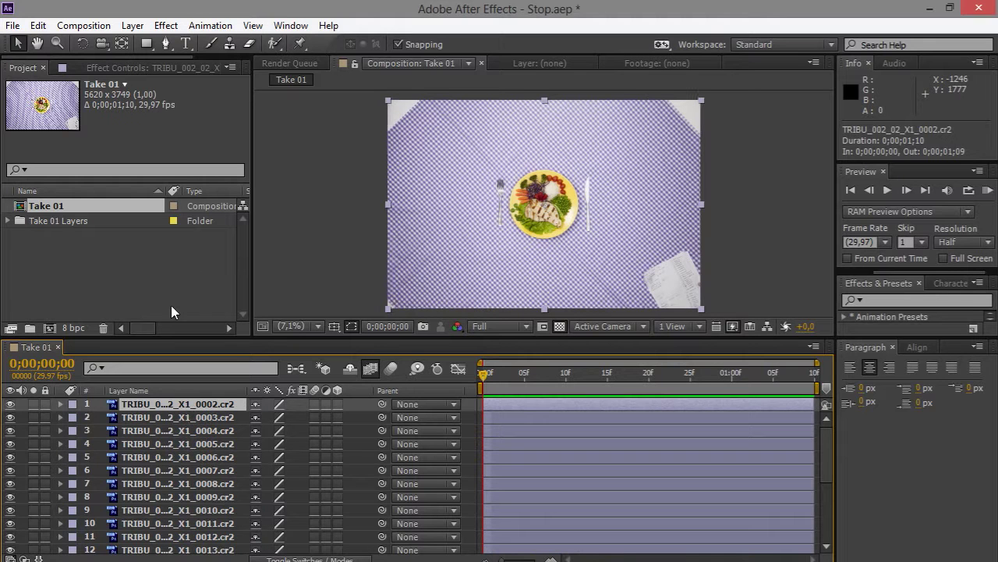
# - Open the Composition Settings for the Take 01 composition
pyautogui.rightClick(21, 435)
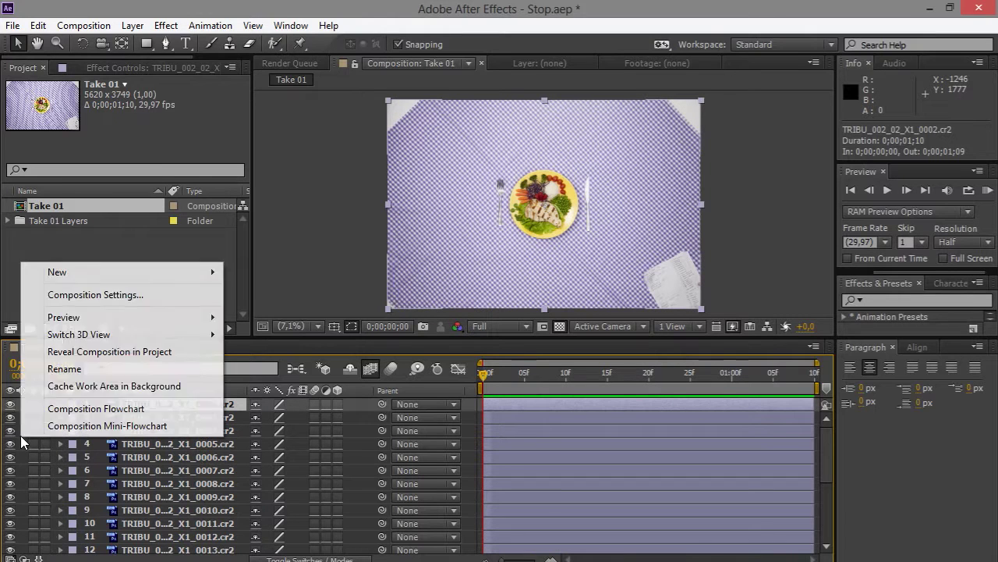
pyautogui.click(72, 244)
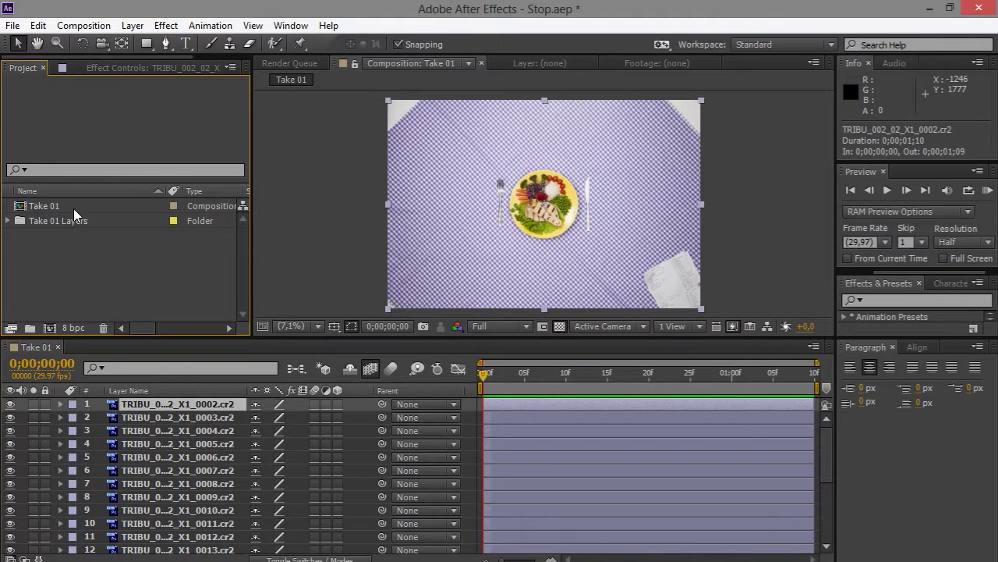
pyautogui.click(70, 206)
pyautogui.rightClick(69, 206)
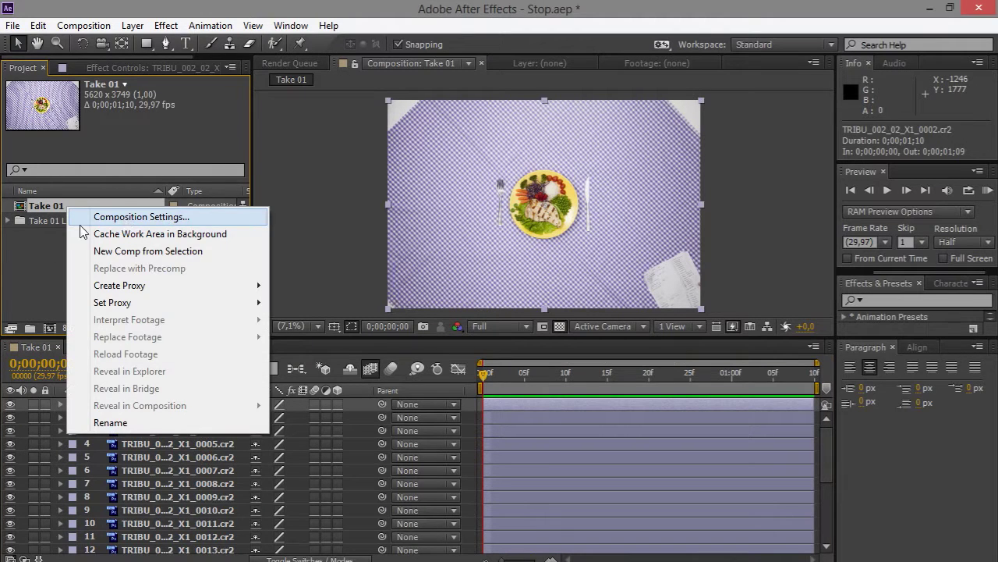
pyautogui.click(117, 79)
pyautogui.click(92, 26)
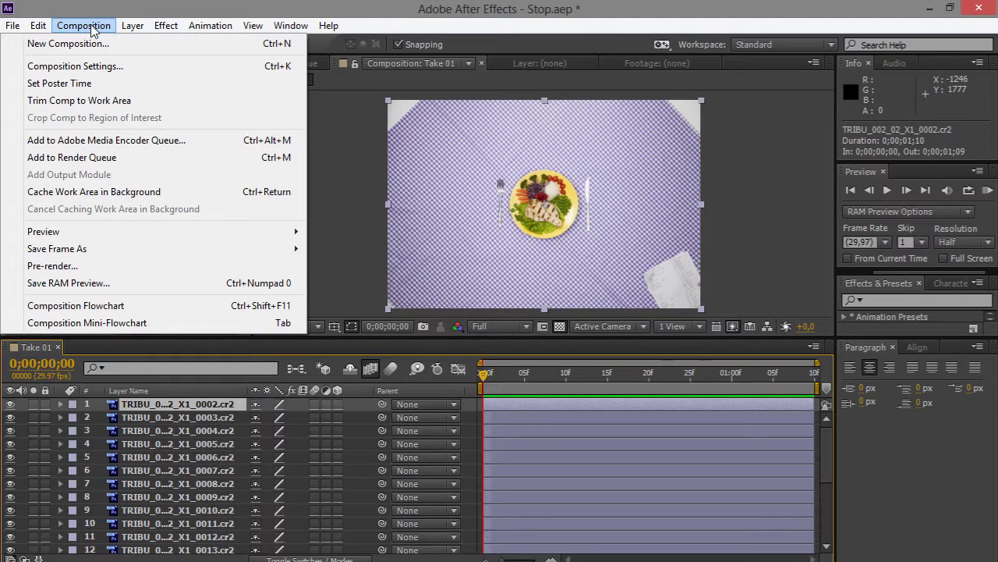
pyautogui.click(82, 66)
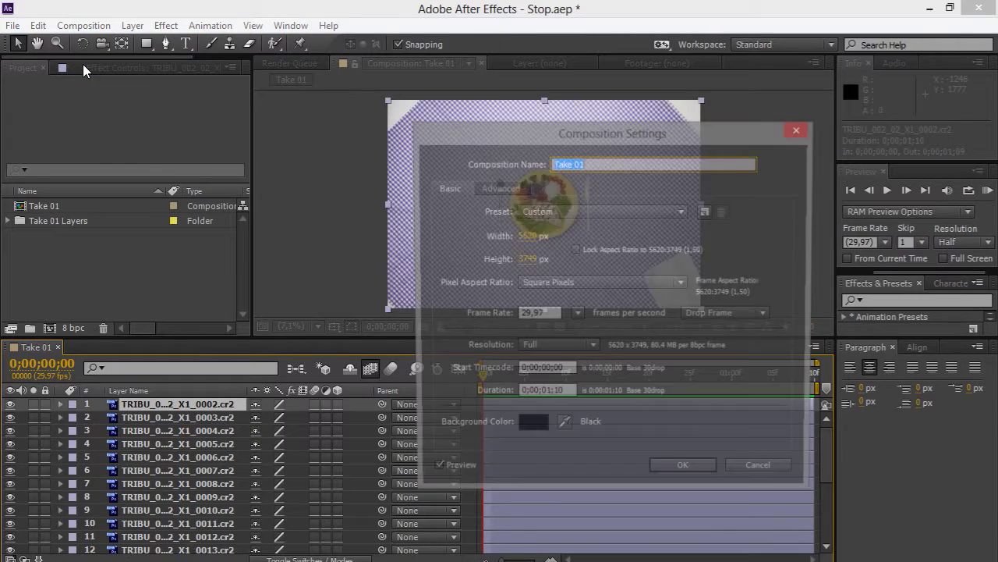
# - Apply the HDTV 1080 29.97 preset, an 8 fps frame rate and a new duration
pyautogui.moveTo(472, 124); pyautogui.dragTo(217, 115)
pyautogui.click(428, 195)
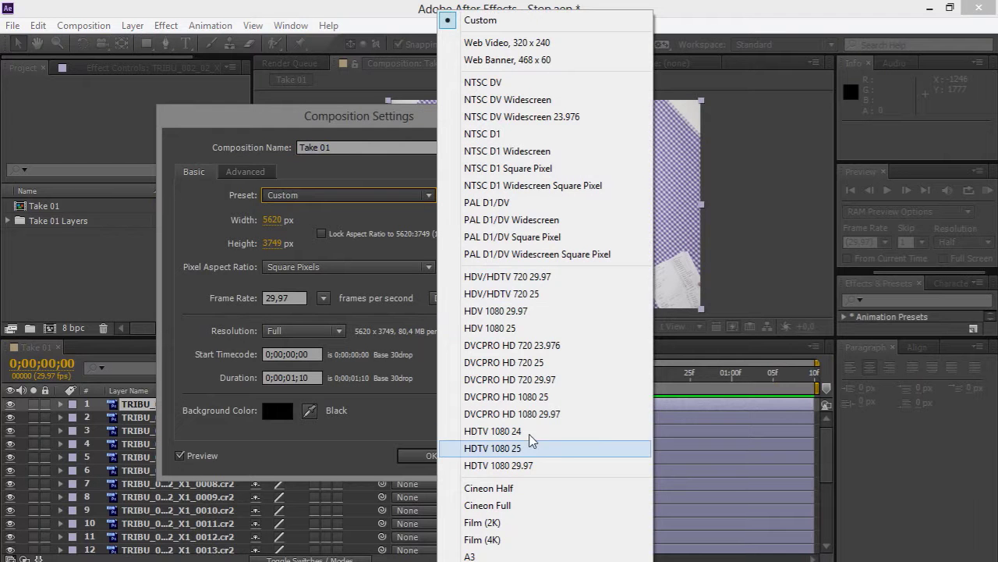
pyautogui.click(531, 466)
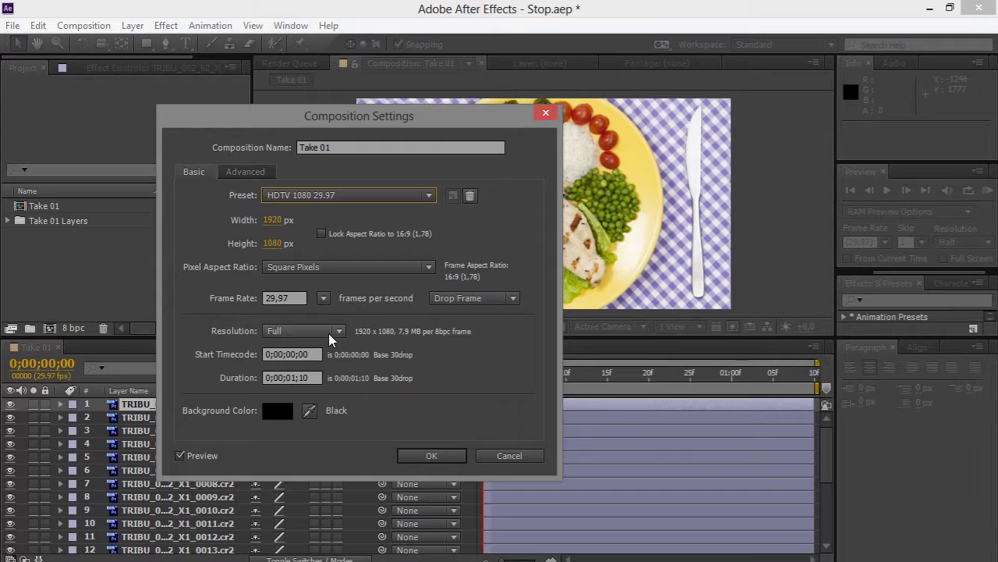
pyautogui.click(324, 298)
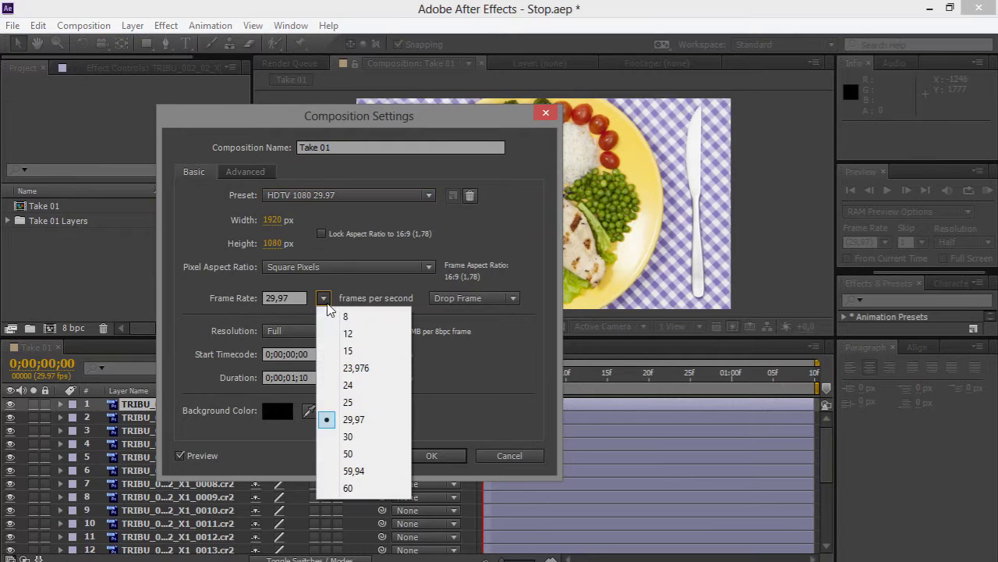
pyautogui.click(352, 320)
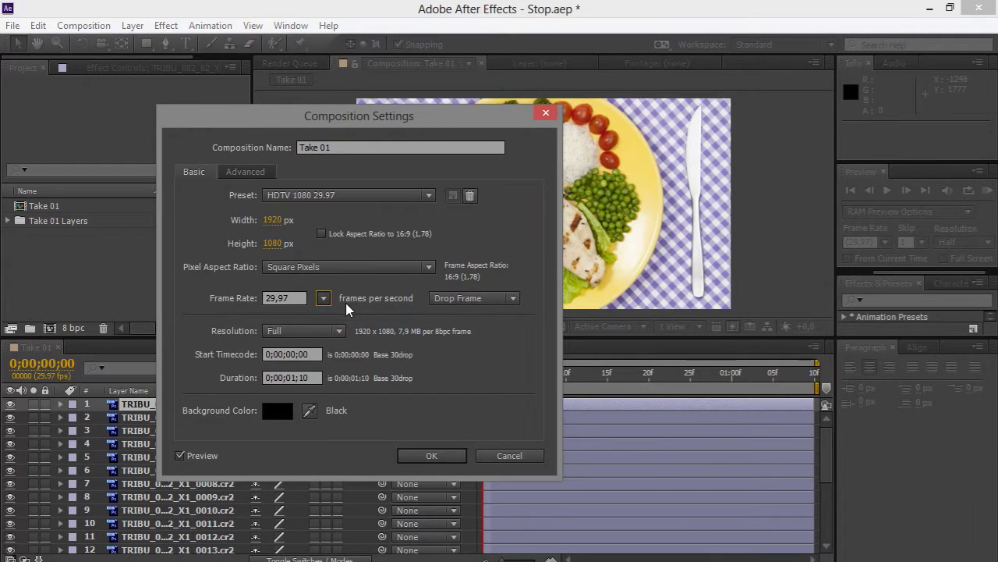
pyautogui.click(292, 377)
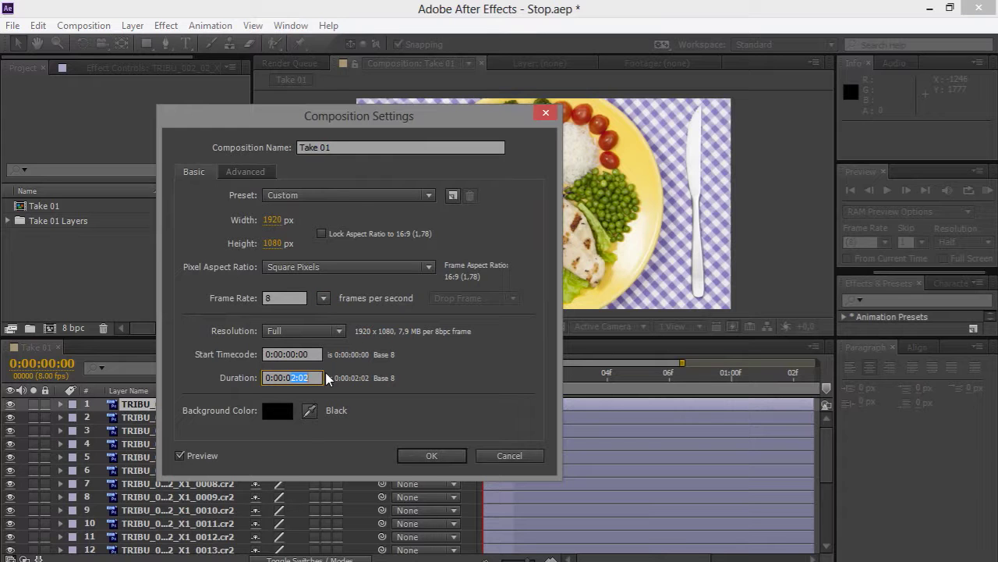
pyautogui.write('3')
pyautogui.click(445, 454)
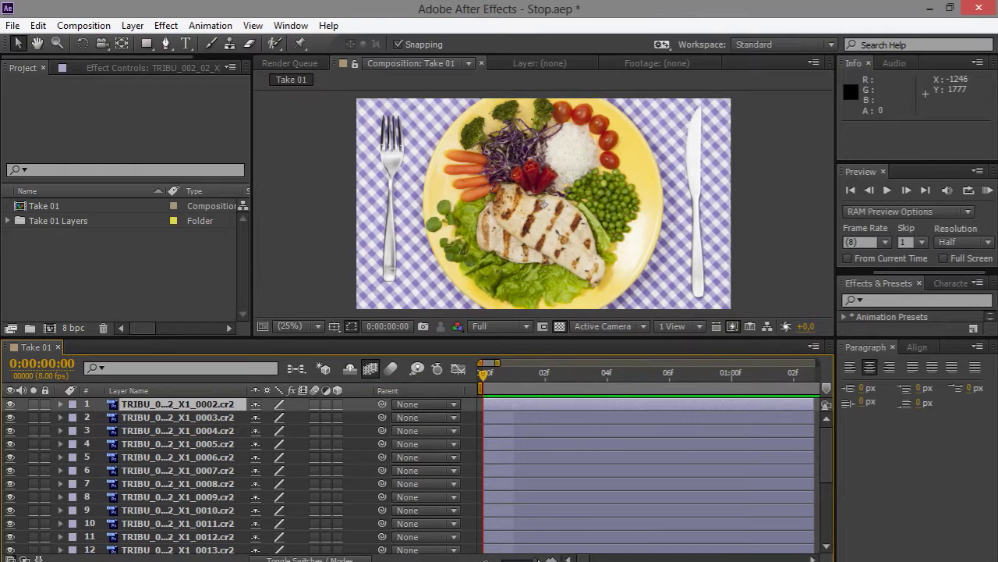
# - Extend every photo layer's out-point to the end of the timeline
pyautogui.click(524, 560)
pyautogui.moveTo(524, 559); pyautogui.dragTo(479, 557)
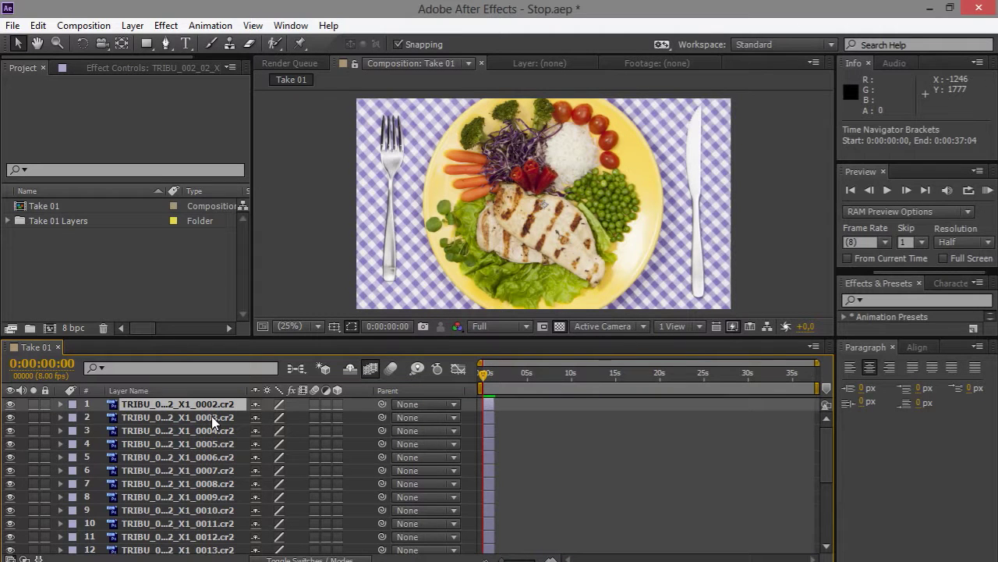
pyautogui.hotkey('ctrl', 'a')
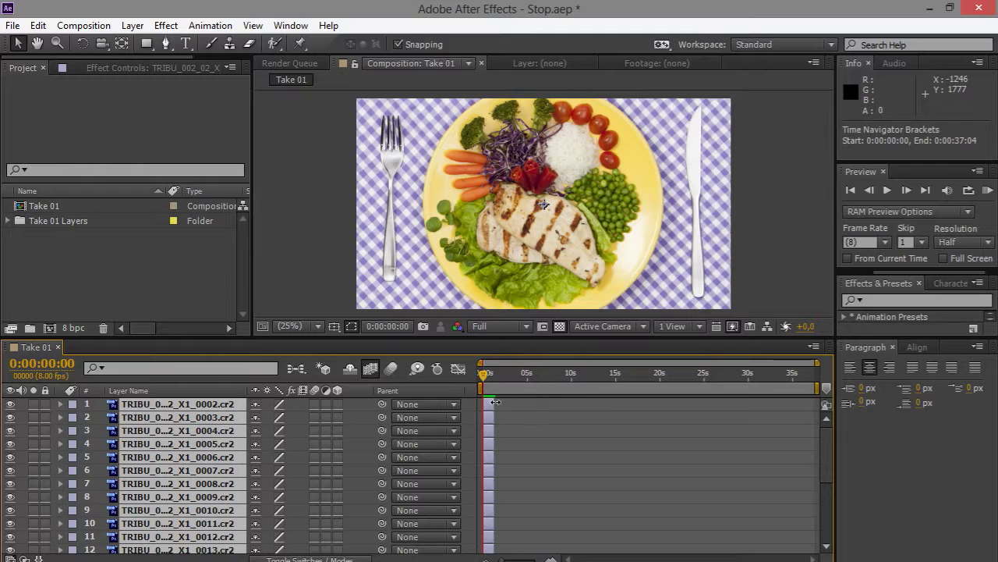
pyautogui.moveTo(497, 402); pyautogui.dragTo(904, 428)
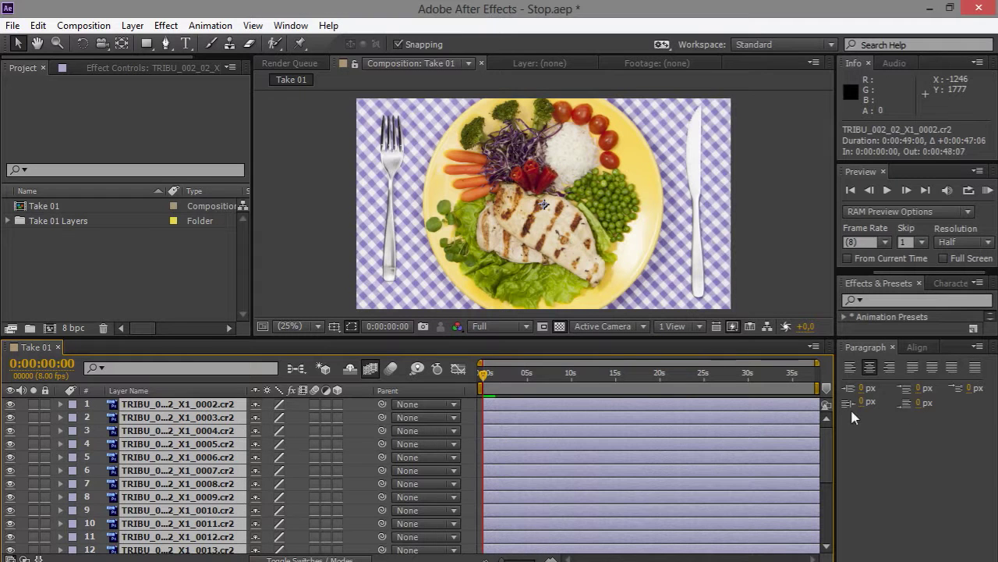
pyautogui.press('F2')
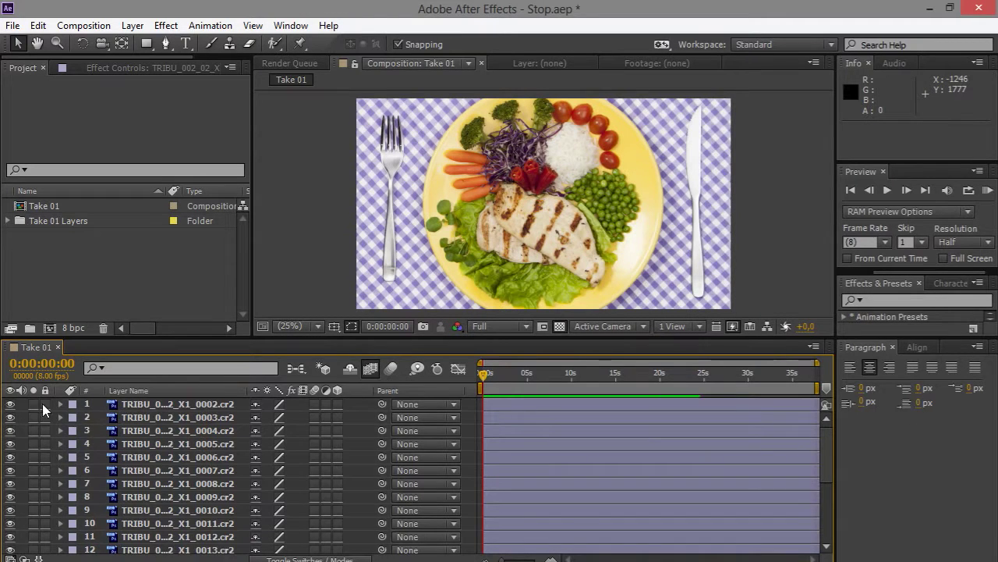
# - Set the Take 01 composition duration to 0:00:02:00
pyautogui.rightClick(21, 419)
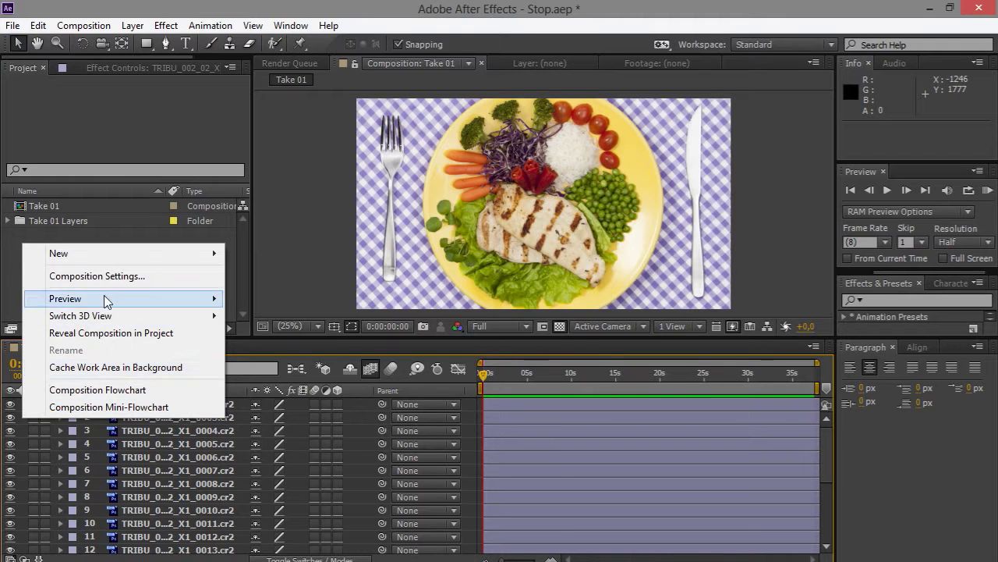
pyautogui.click(107, 276)
pyautogui.click(318, 377)
pyautogui.write('0:00:02:00')
pyautogui.press('Return')
pyautogui.moveTo(524, 374)
pyautogui.mouseDown()
pyautogui.moveTo(780, 380)
pyautogui.moveTo(438, 387)
pyautogui.mouseUp()
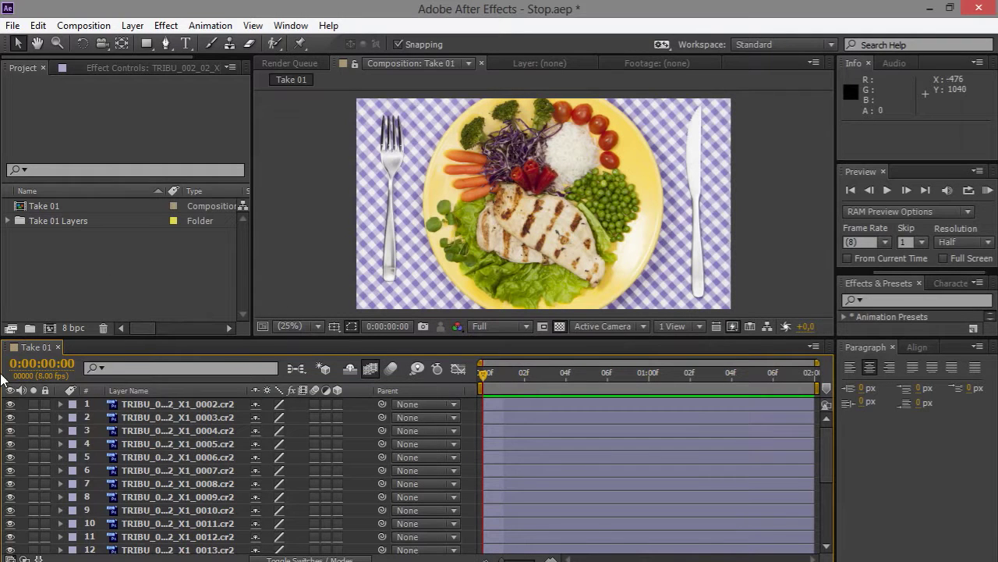
# - Add a null object on top of Take 01 and parent every photo layer to Null 1
pyautogui.rightClick(25, 430)
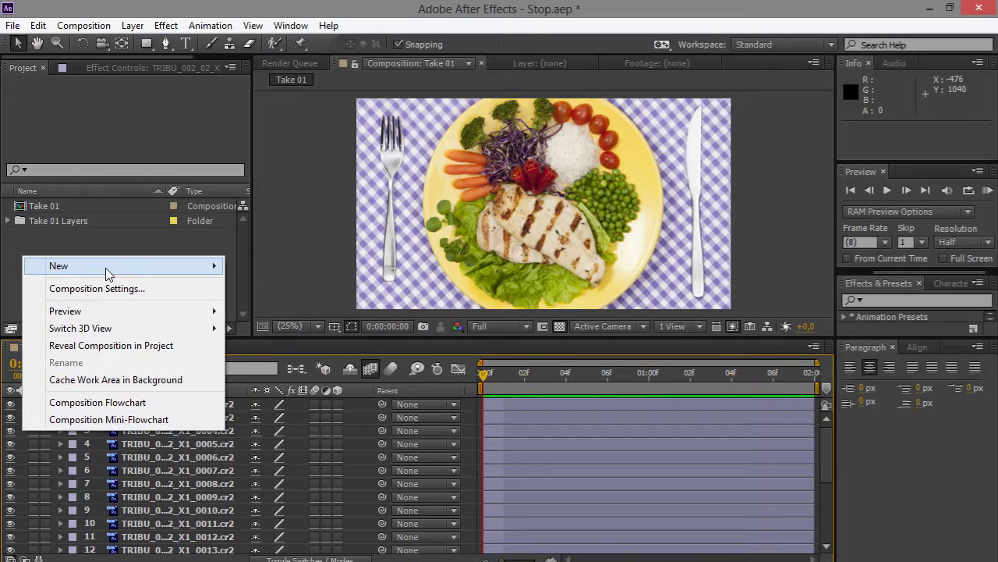
pyautogui.moveTo(104, 266)
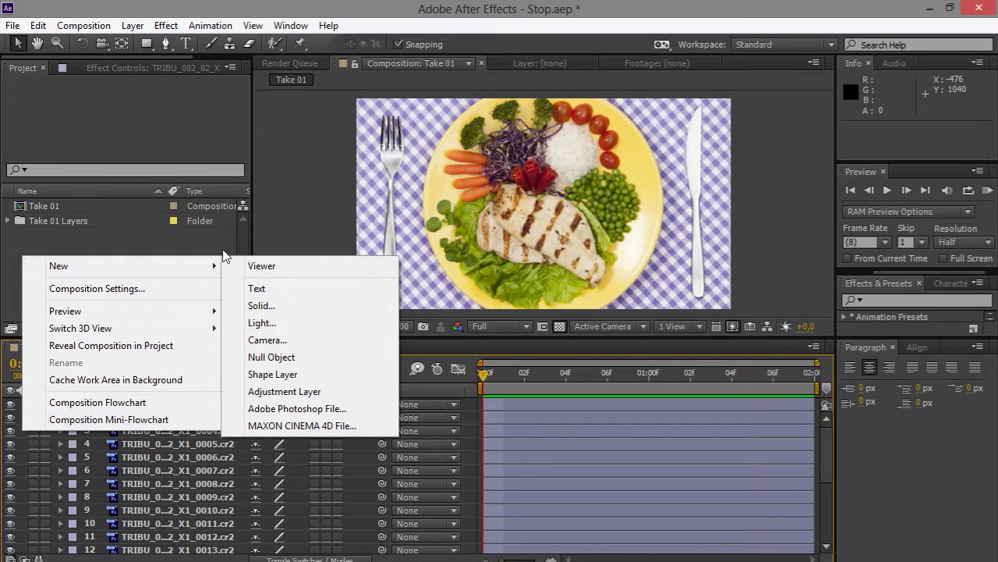
pyautogui.click(271, 356)
pyautogui.click(165, 419)
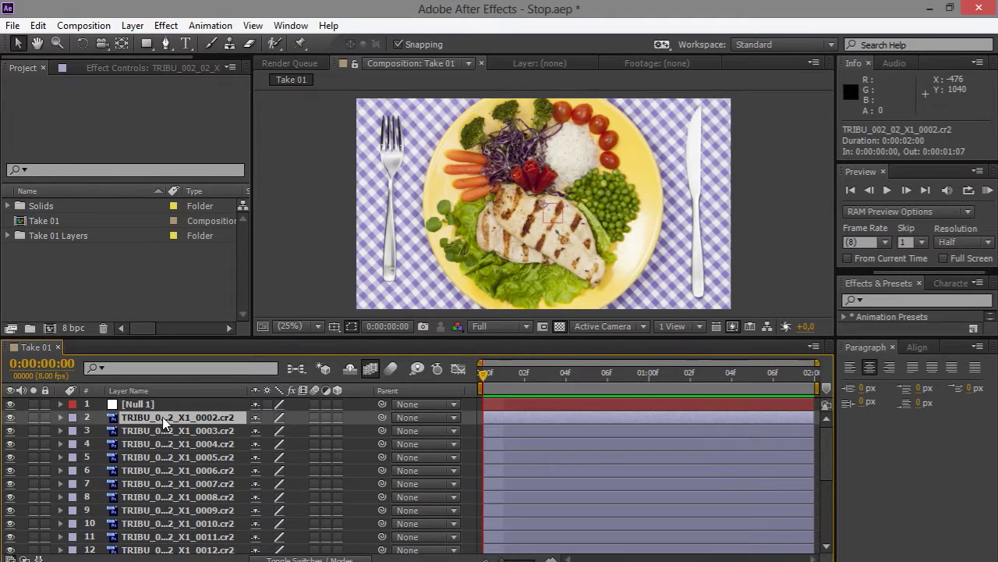
pyautogui.hotkey('ctrl', 'a')
pyautogui.keyDown('ctrl'); pyautogui.click(163, 403); pyautogui.keyUp('ctrl')
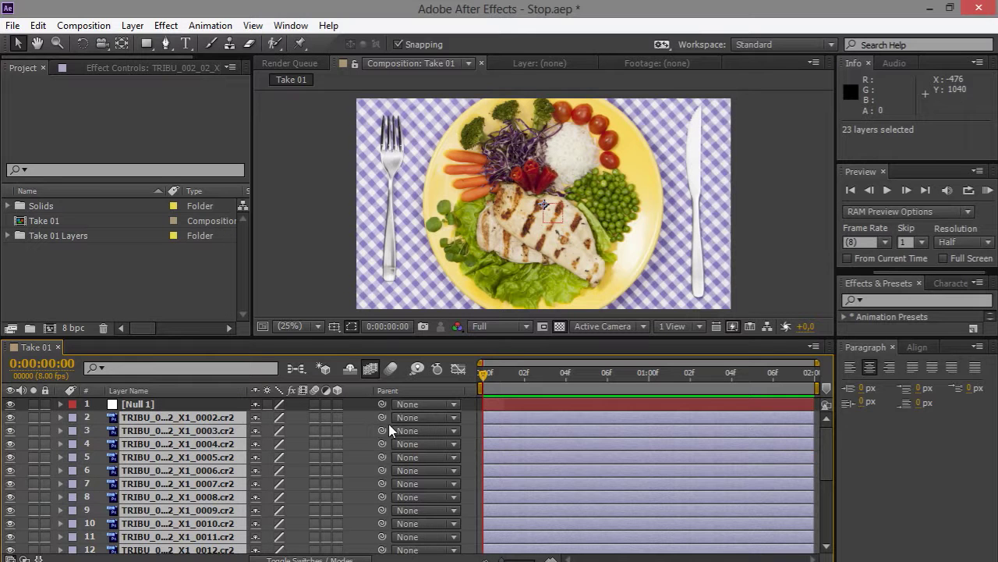
pyautogui.moveTo(382, 420); pyautogui.dragTo(162, 404)
pyautogui.click(162, 405)
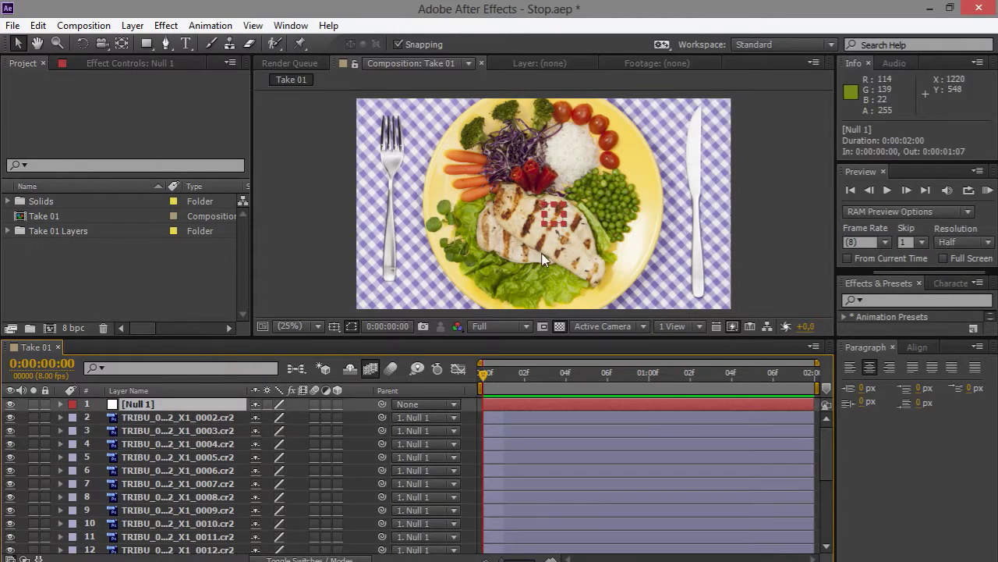
# - Reveal Null 1's Scale, try 60%, and turn on the title/action safe guides
pyautogui.press('s')
pyautogui.click(277, 418)
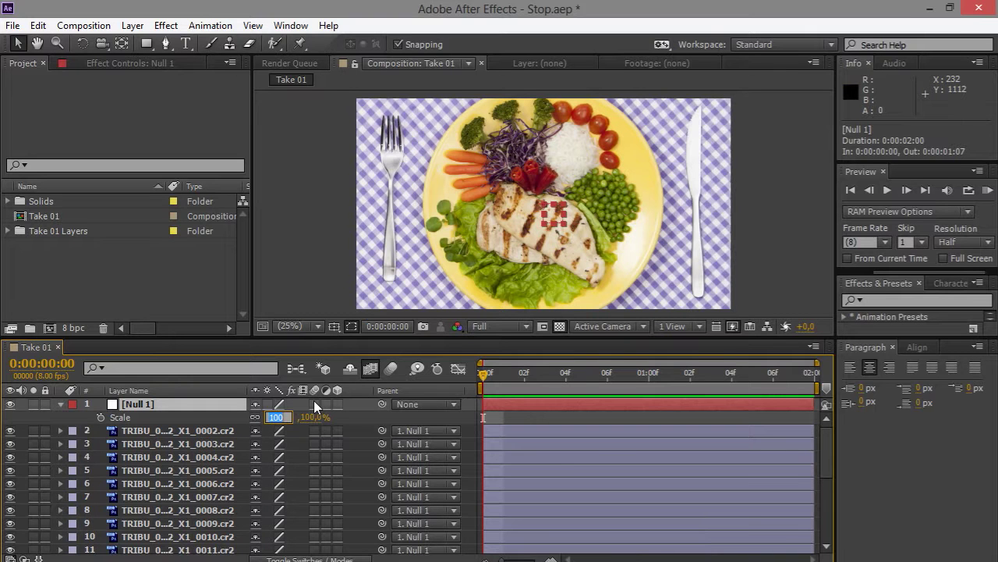
pyautogui.write('60')
pyautogui.press('Return')
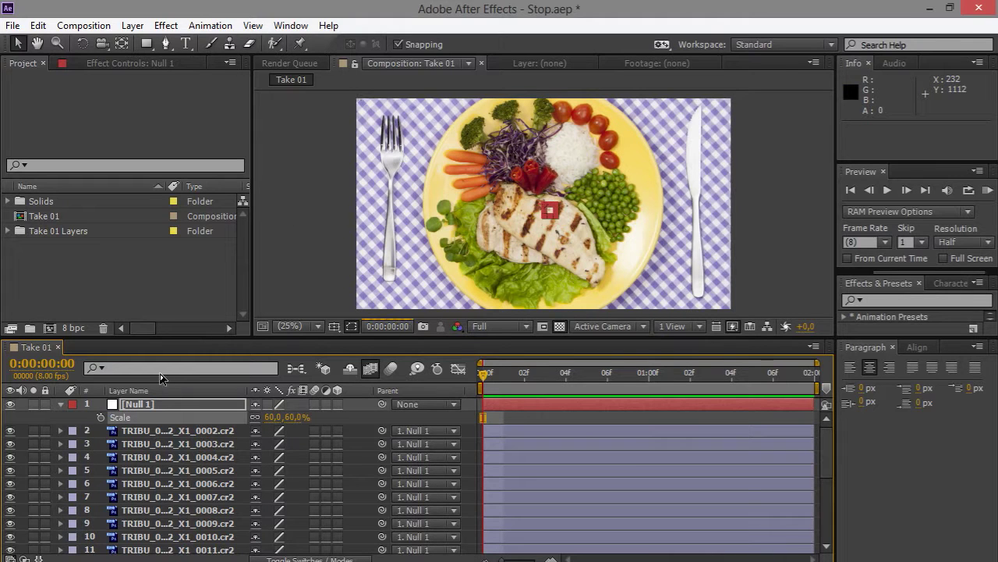
pyautogui.click(334, 326)
pyautogui.click(350, 346)
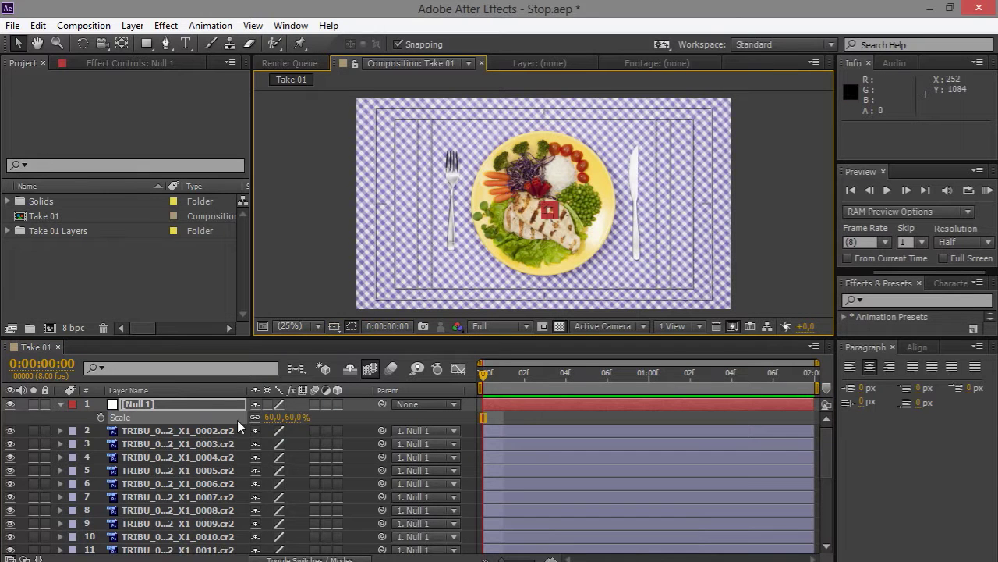
# - Settle Null 1's starting Scale at 55%
pyautogui.click(272, 417)
pyautogui.write('45')
pyautogui.press('Return')
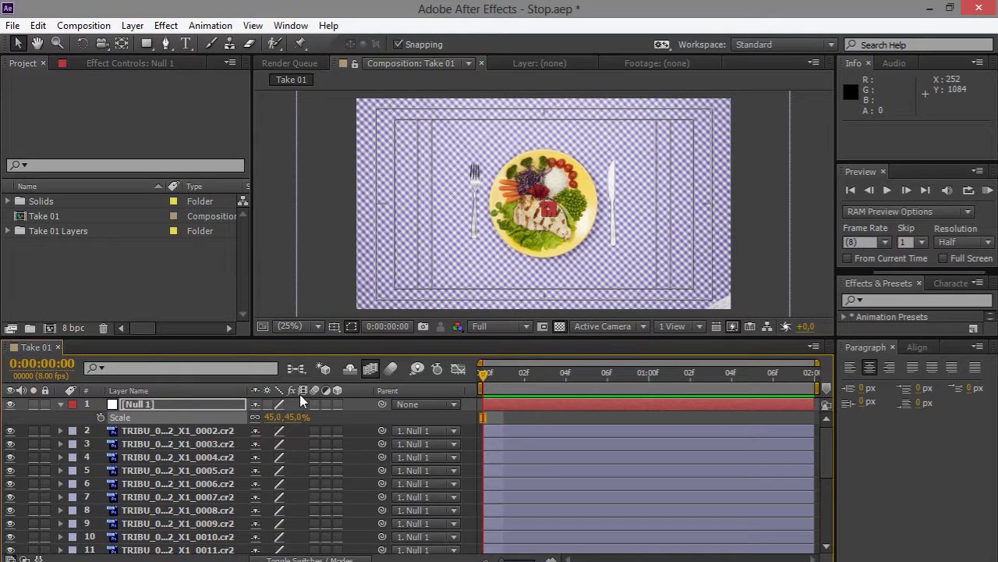
pyautogui.moveTo(299, 417); pyautogui.dragTo(323, 370)
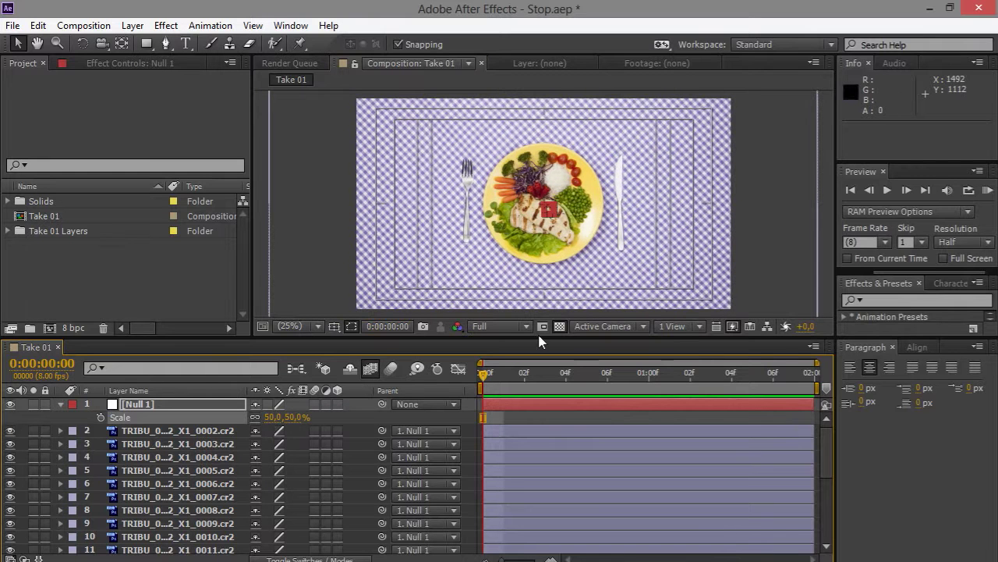
pyautogui.write('55')
pyautogui.press('Return')
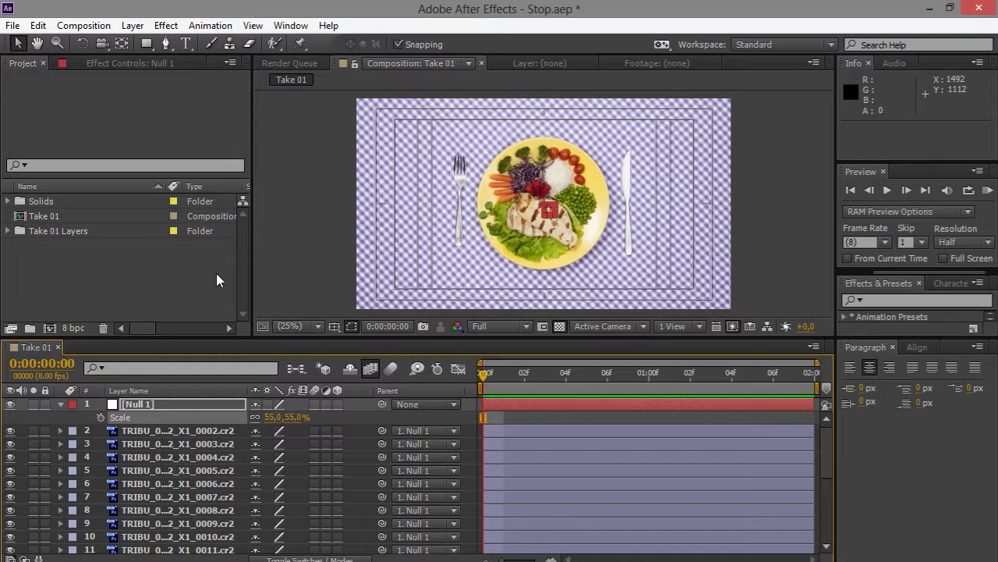
# - Keyframe Scale from 55% at the start to 60% at 0:00:01:07, then scrub back to zero
pyautogui.click(101, 416)
pyautogui.click(525, 377)
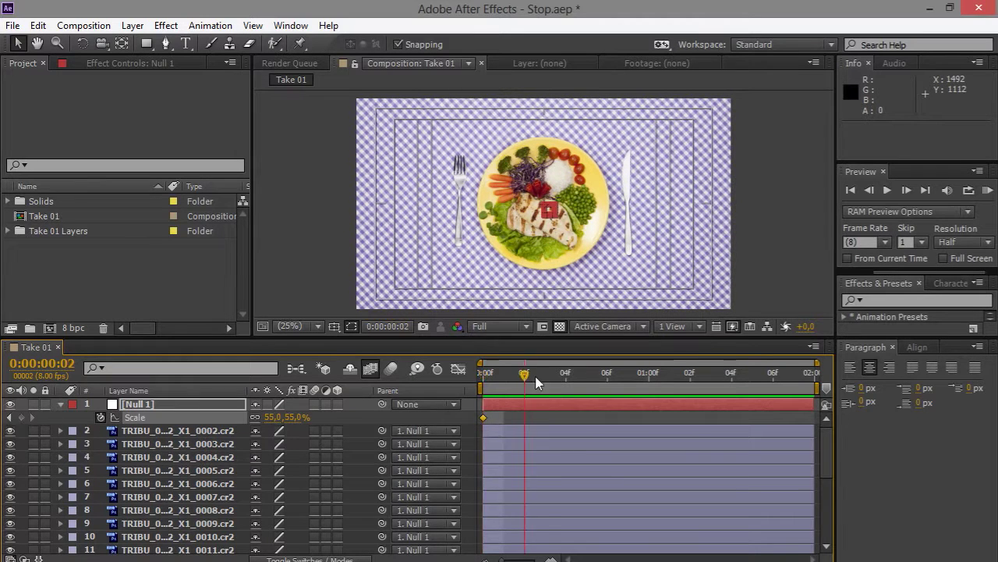
pyautogui.moveTo(536, 382); pyautogui.dragTo(828, 380)
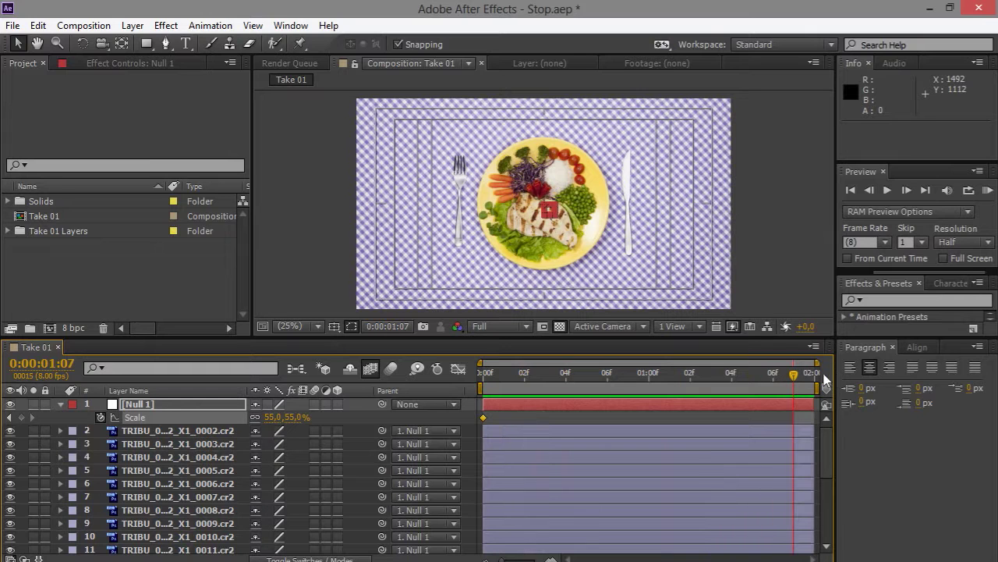
pyautogui.click(289, 417)
pyautogui.write('60')
pyautogui.press('Return')
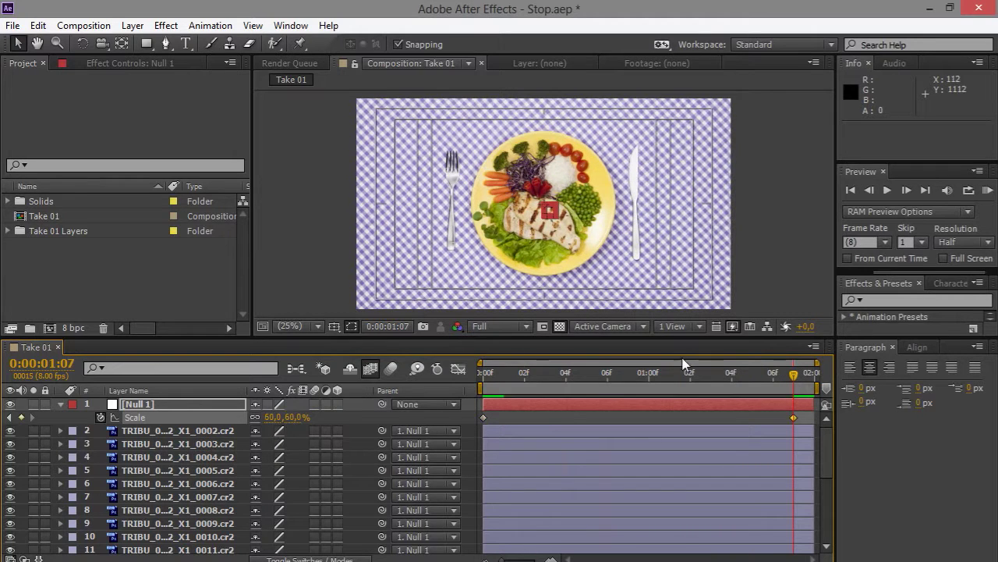
pyautogui.moveTo(793, 379); pyautogui.dragTo(773, 379)
pyautogui.moveTo(662, 384); pyautogui.dragTo(629, 385)
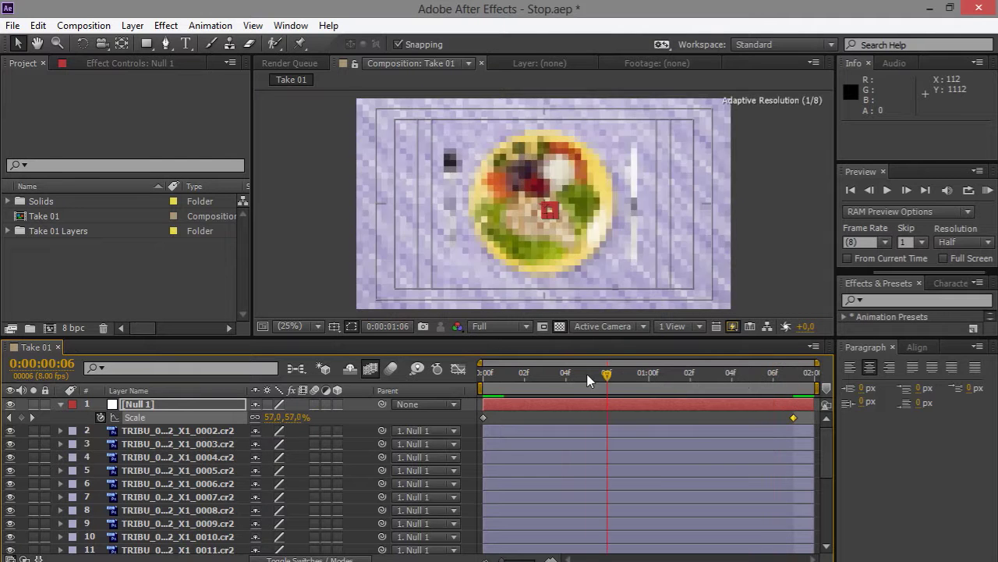
pyautogui.moveTo(690, 385); pyautogui.dragTo(424, 392)
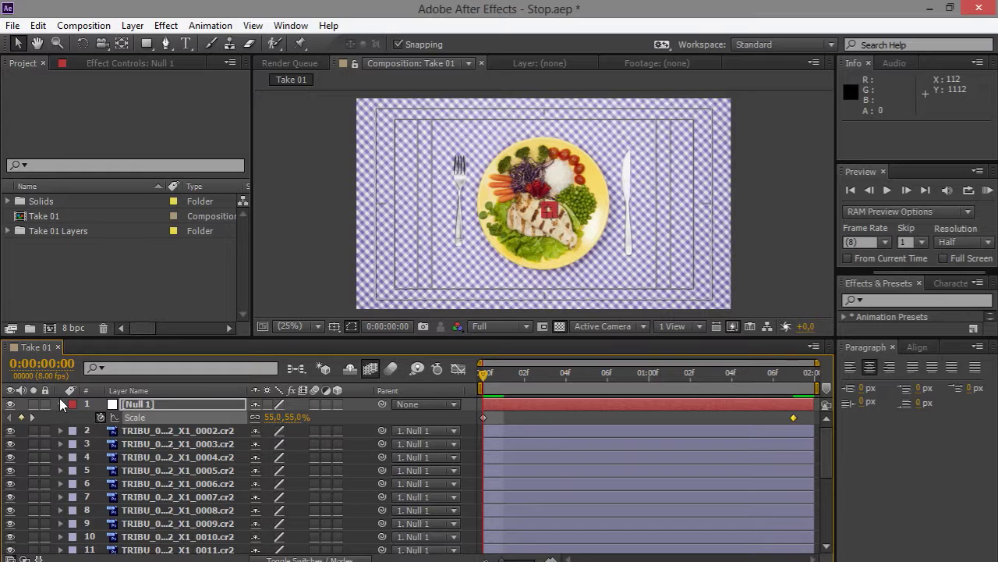
# - Select all the photo layers and trim them to about one frame at the start
pyautogui.click(60, 403)
pyautogui.click(145, 417)
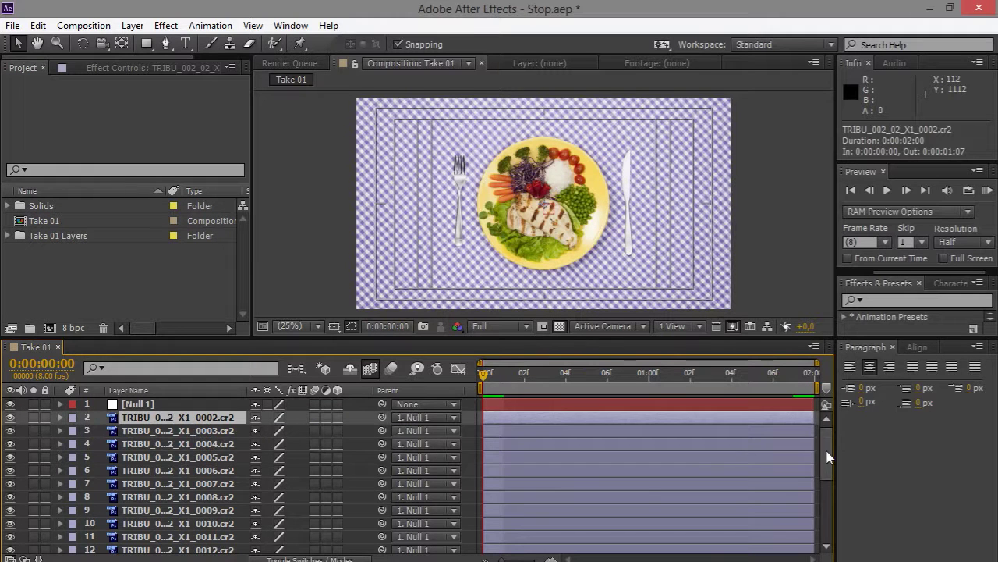
pyautogui.scroll(-5, 828, 460)
pyautogui.scroll(-2, 199, 548)
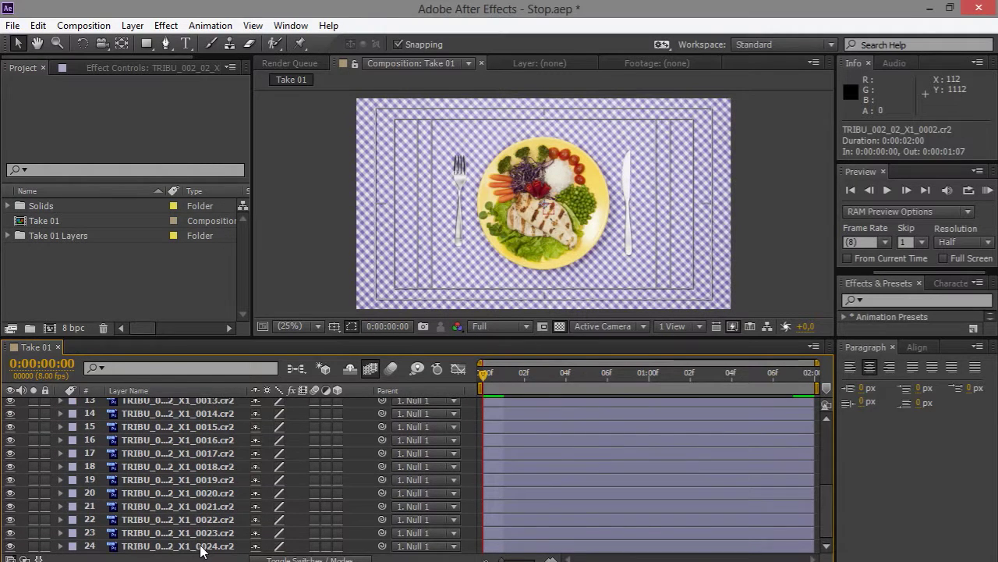
pyautogui.keyDown('shift'); pyautogui.click(200, 546); pyautogui.keyUp('shift')
pyautogui.scroll(6, 832, 481)
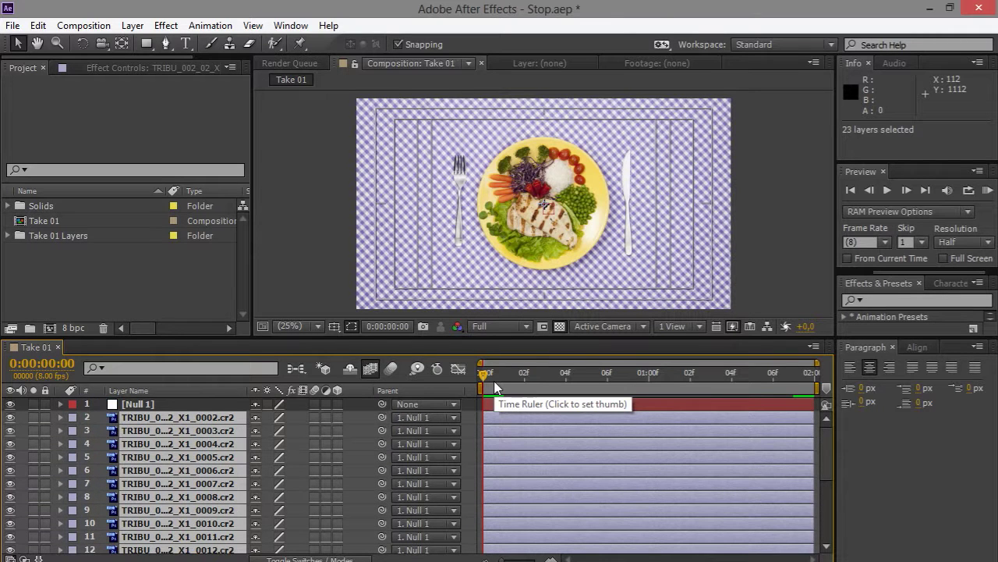
pyautogui.hotkey('alt', ']')
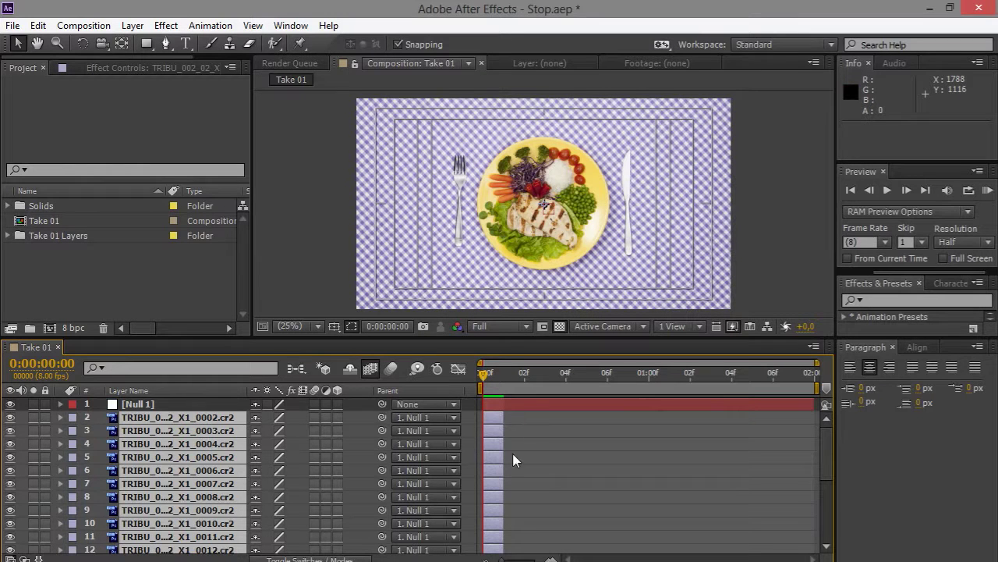
pyautogui.hotkey('ctrl', 'z')
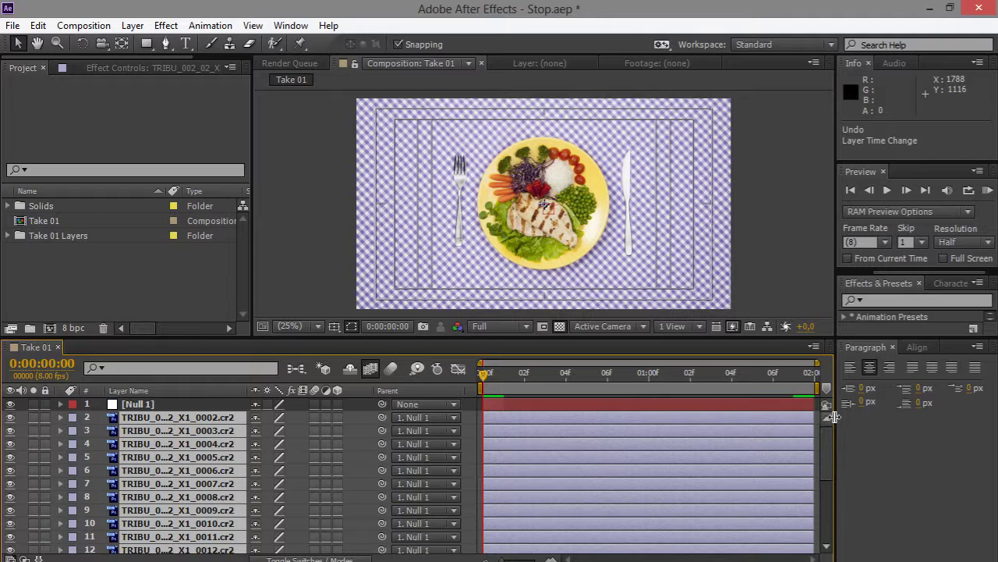
pyautogui.moveTo(813, 416); pyautogui.dragTo(495, 430)
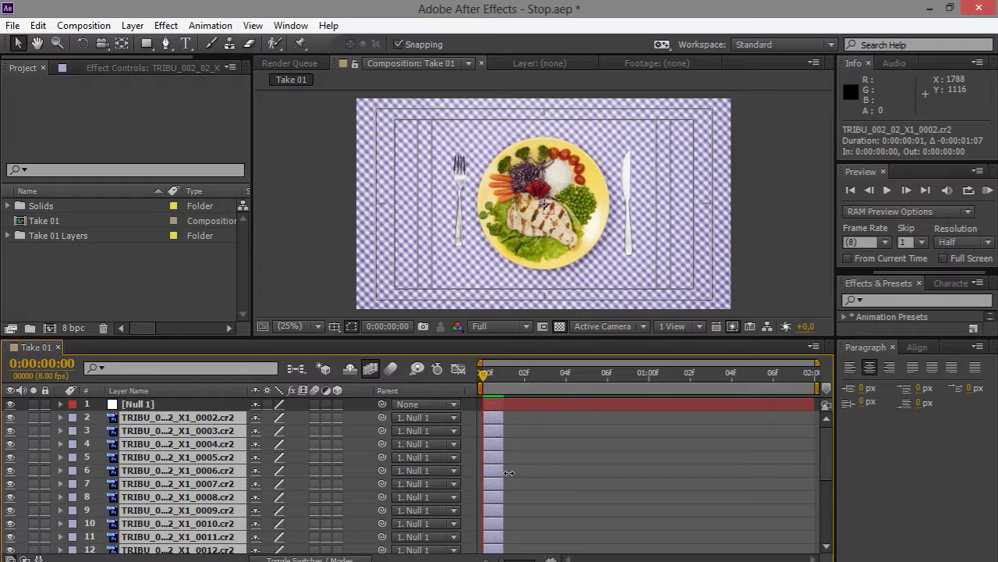
# - Reselect all 23 photo layers, from the last to the first
pyautogui.press('F2')
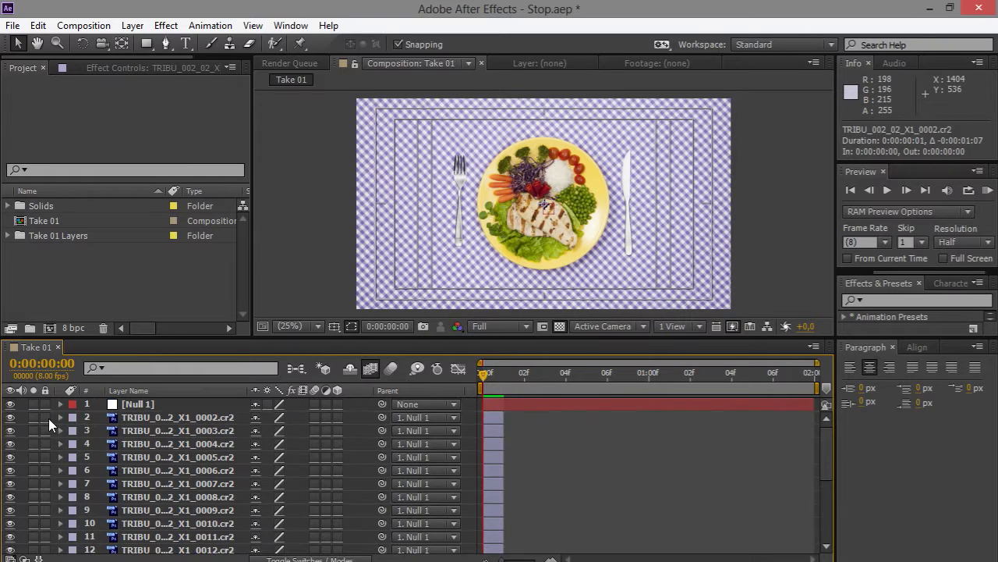
pyautogui.moveTo(829, 462); pyautogui.dragTo(832, 524)
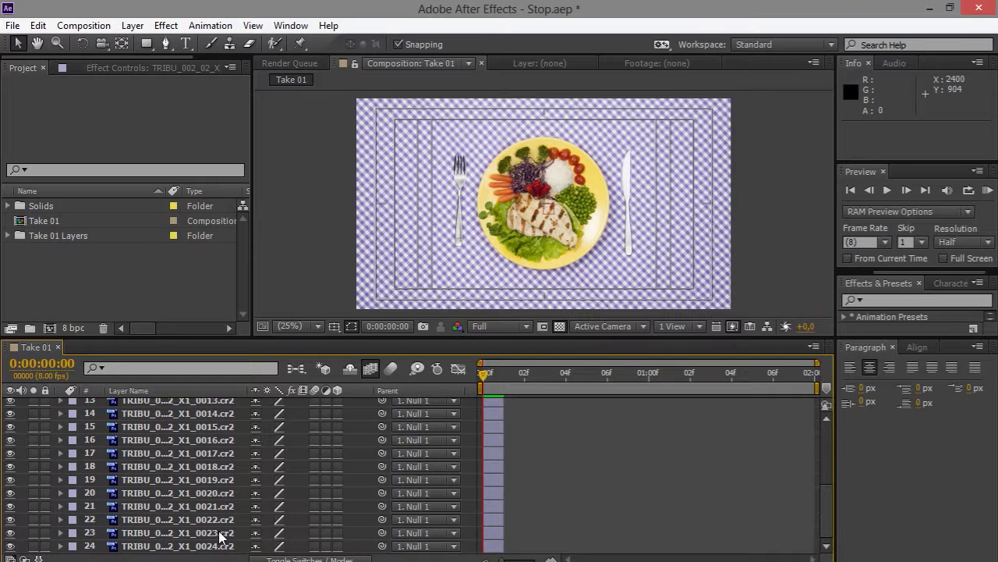
pyautogui.click(206, 546)
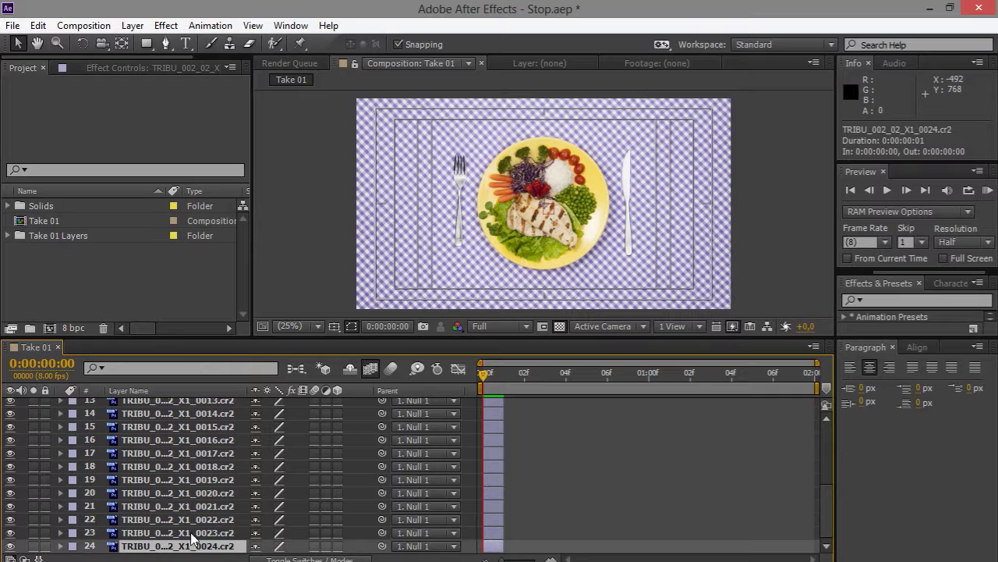
pyautogui.moveTo(832, 512); pyautogui.dragTo(824, 422)
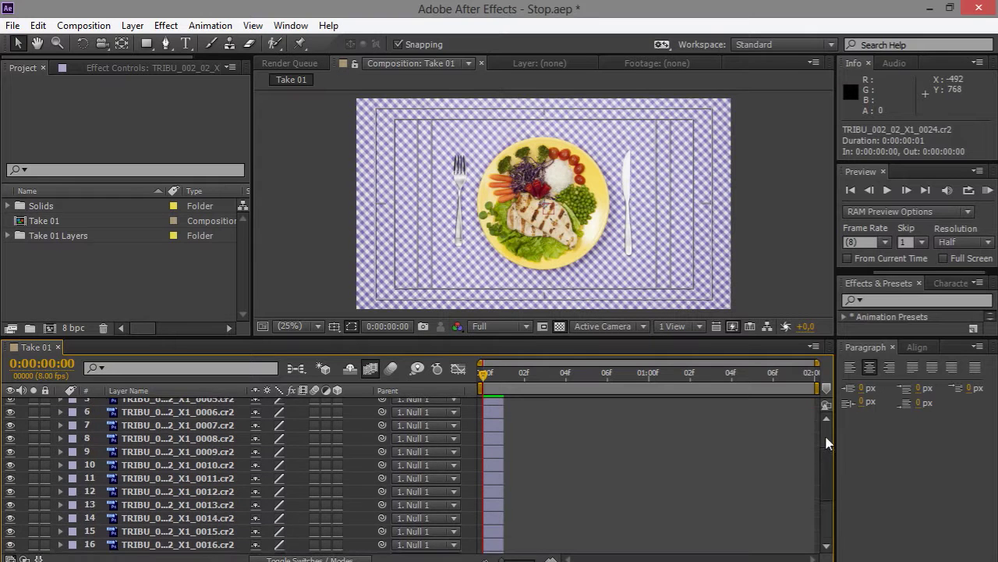
pyautogui.keyDown('shift'); pyautogui.click(202, 417); pyautogui.keyUp('shift')
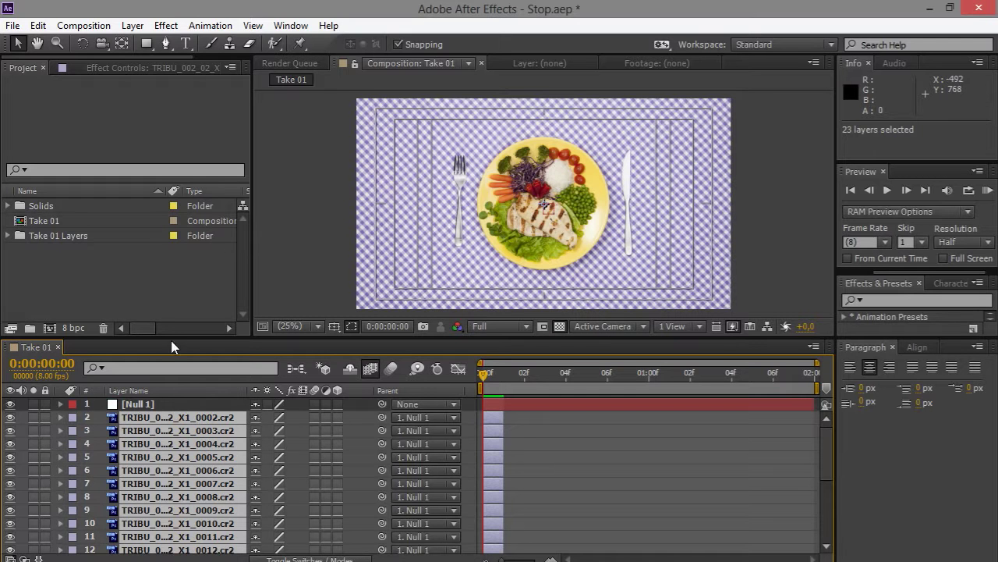
# - Run Keyframe Assistant > Sequence Layers on the 23 selected layers with Overlap off
pyautogui.click(212, 26)
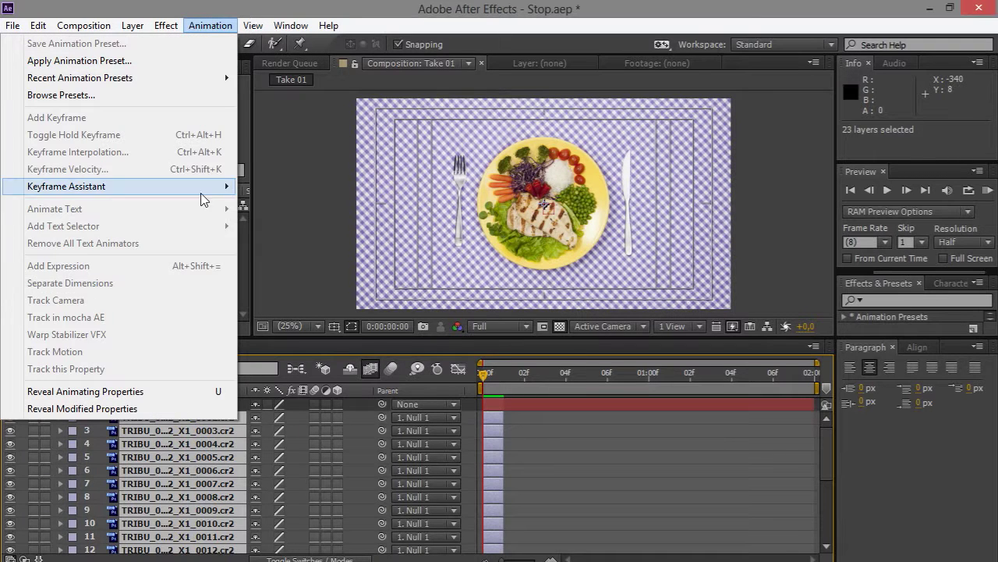
pyautogui.moveTo(210, 189)
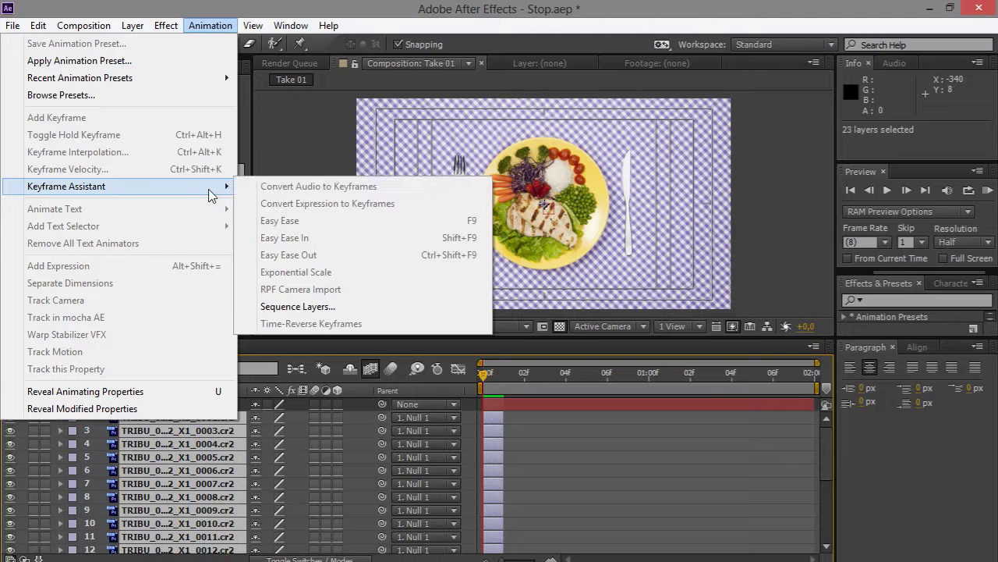
pyautogui.click(326, 309)
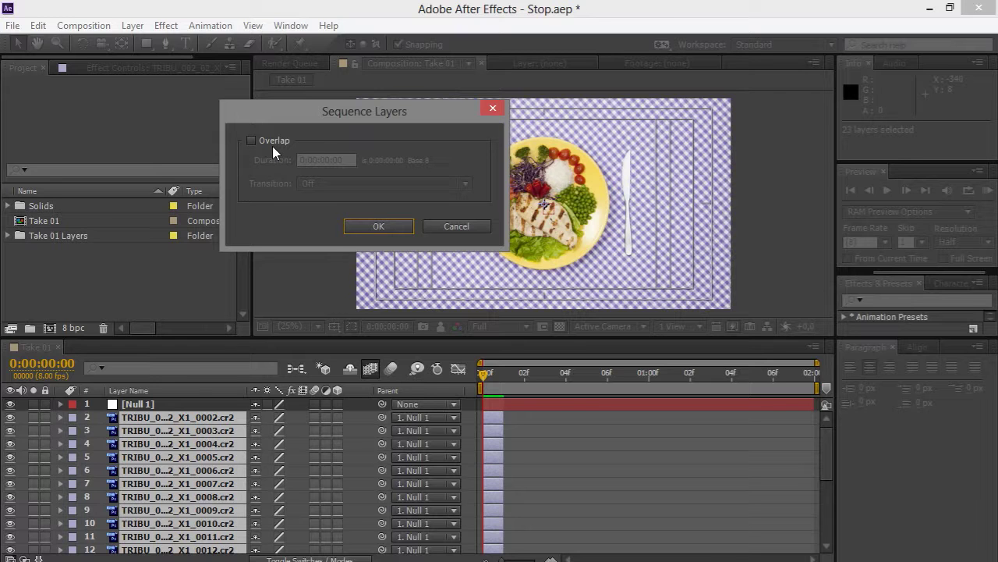
pyautogui.click(375, 228)
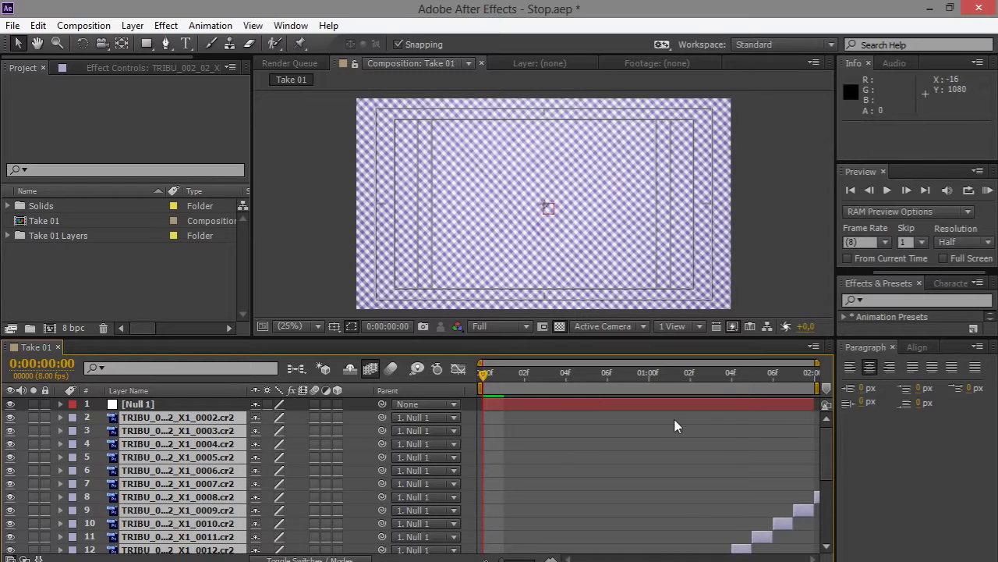
# - Scrub through the photo frames, hide the Title/Action Safe guides, and enlarge the composition viewer
pyautogui.moveTo(496, 375)
pyautogui.mouseDown()
pyautogui.moveTo(804, 402)
pyautogui.moveTo(304, 337)
pyautogui.mouseUp()
pyautogui.click(334, 327)
pyautogui.click(352, 346)
pyautogui.moveTo(310, 335); pyautogui.dragTo(312, 451)
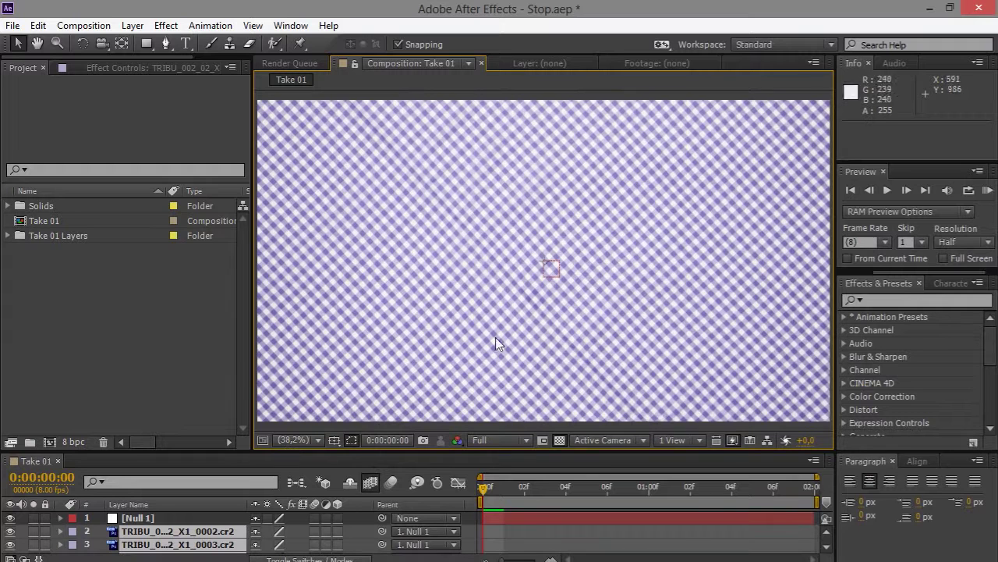
# - Set the viewer magnification to 33.3% and play a RAM preview of the stop-motion sequence
pyautogui.click(294, 443)
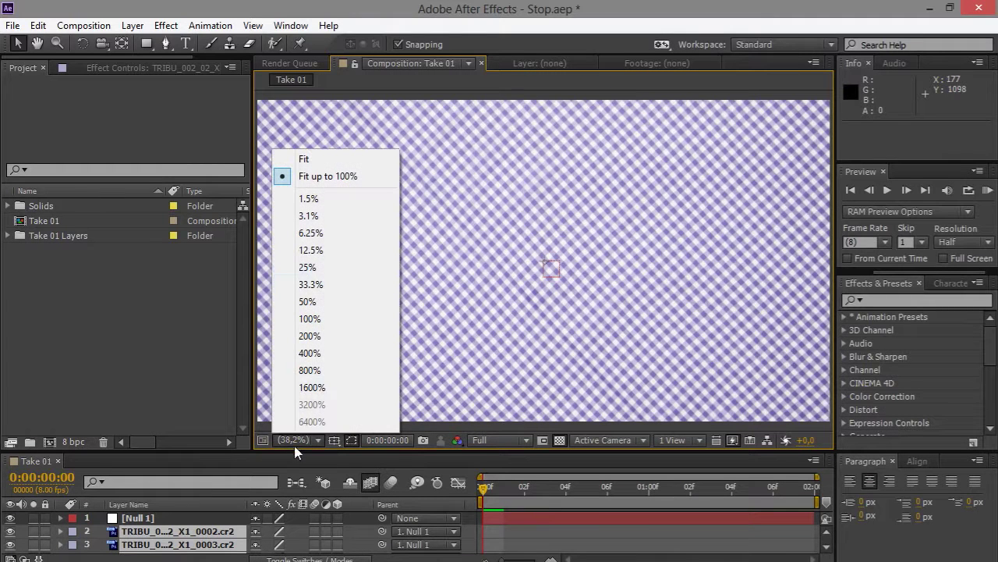
pyautogui.click(331, 285)
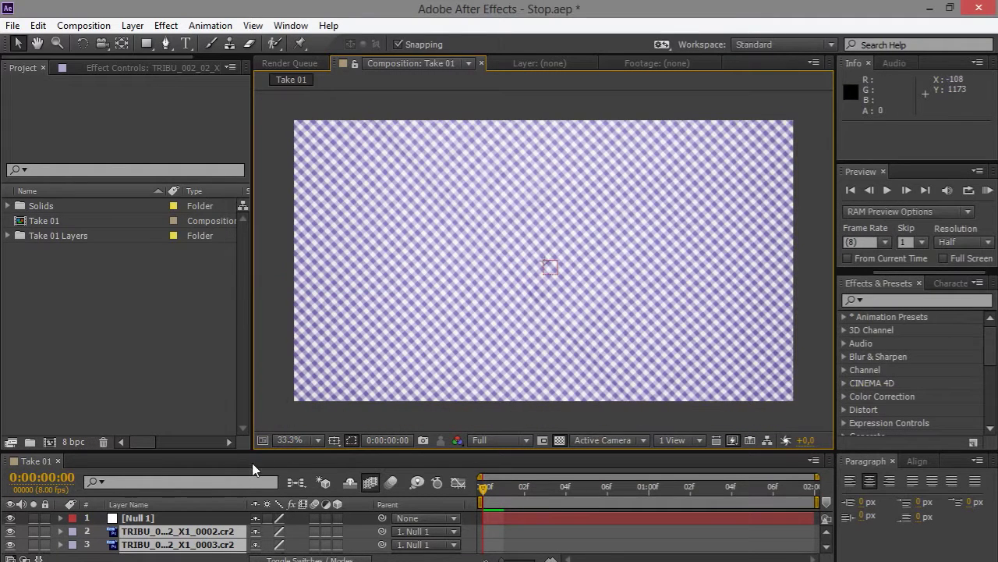
pyautogui.press('KP_0')
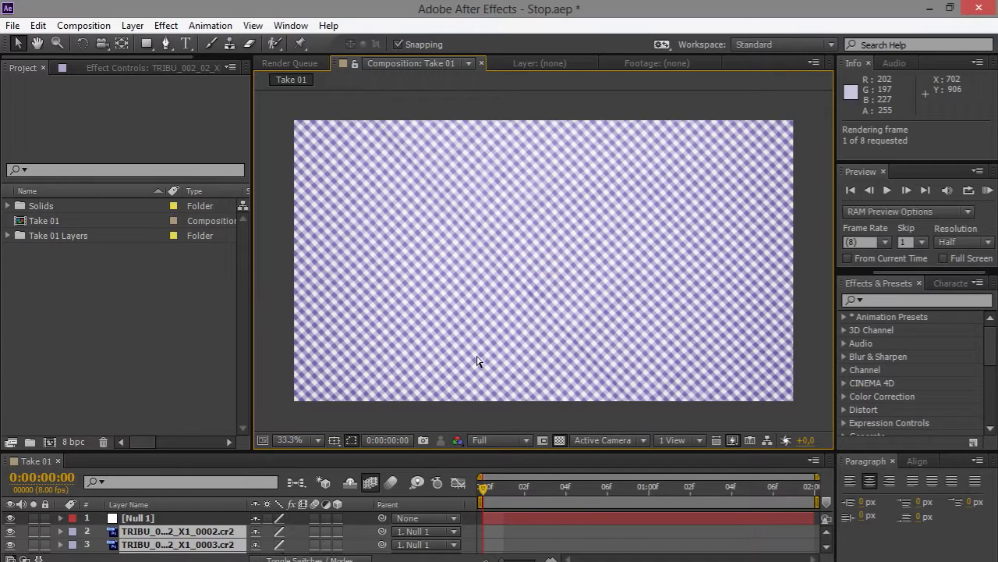